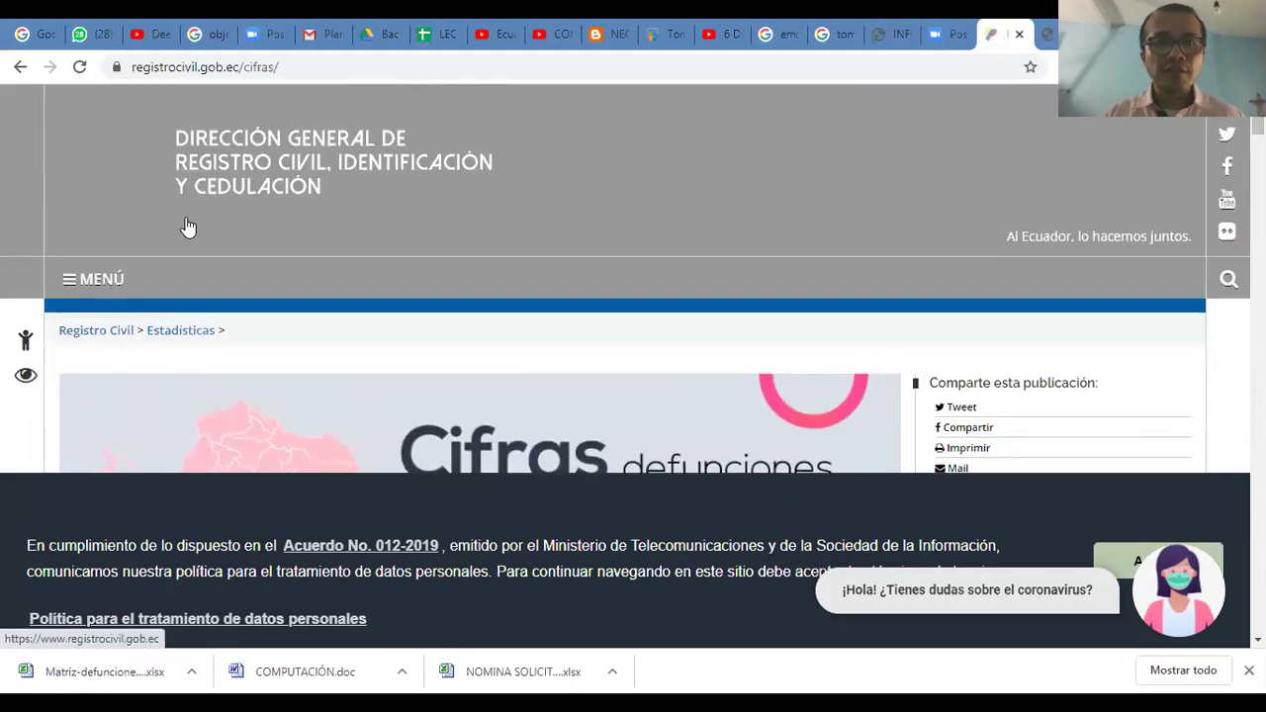
- Examine the national death report list on the Registro Civil figures page, locating the entry for 24 de agosto de 2020
{"action": "scroll", "coordinate": [582, 326], "scroll_direction": "down", "scroll_amount": 1}
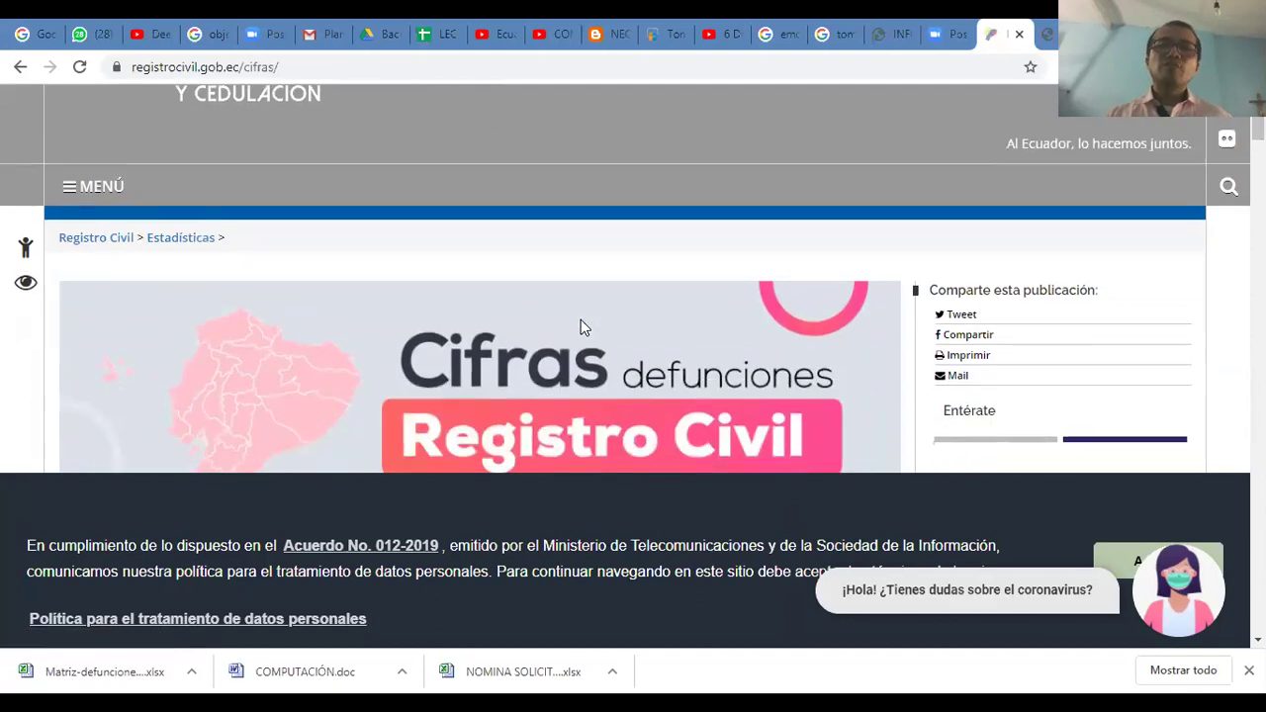
{"action": "scroll", "coordinate": [581, 326], "scroll_direction": "down", "scroll_amount": 1}
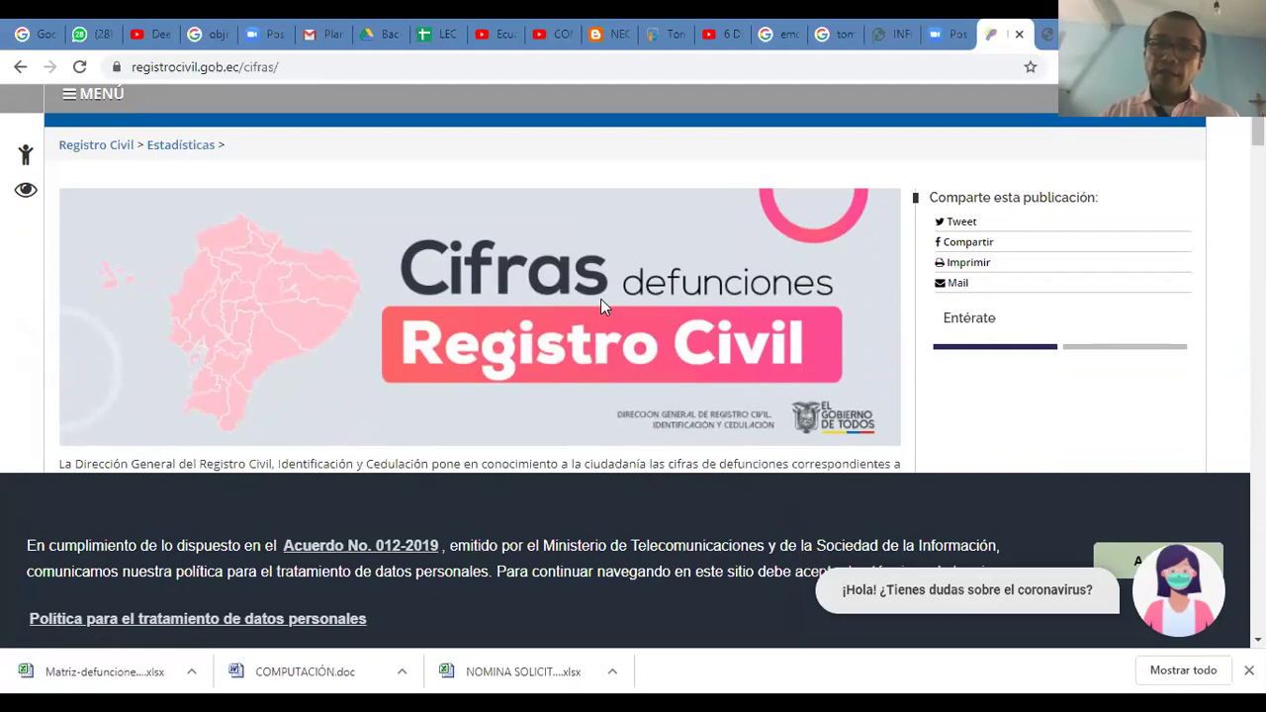
{"action": "scroll", "coordinate": [600, 299], "scroll_direction": "down", "scroll_amount": 3}
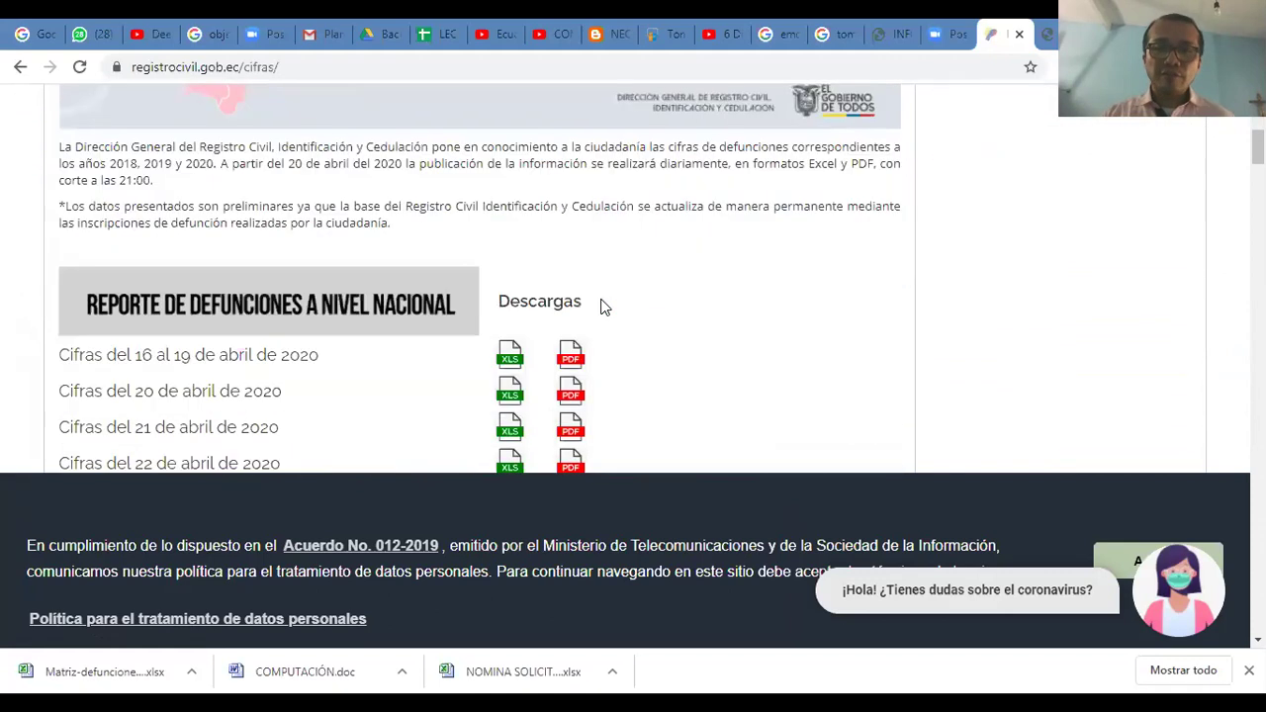
{"action": "scroll", "coordinate": [603, 307], "scroll_direction": "down", "scroll_amount": 7}
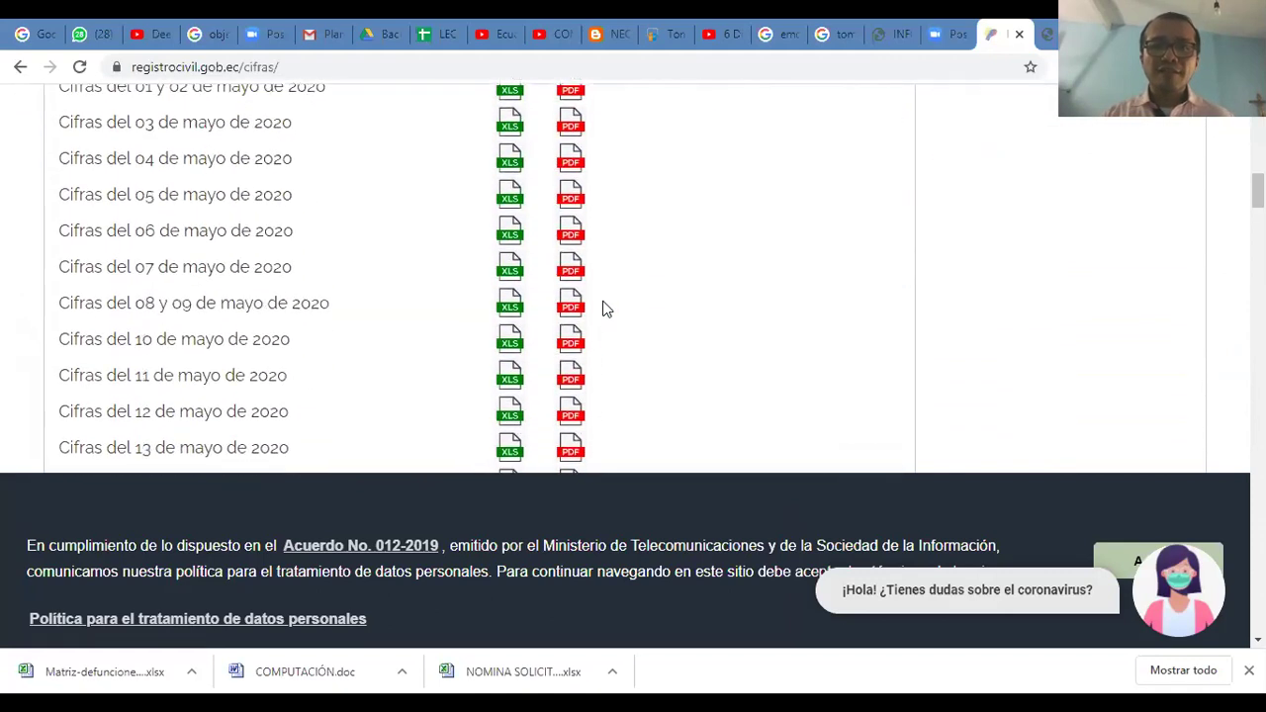
{"action": "scroll", "coordinate": [606, 308], "scroll_direction": "down", "scroll_amount": 2}
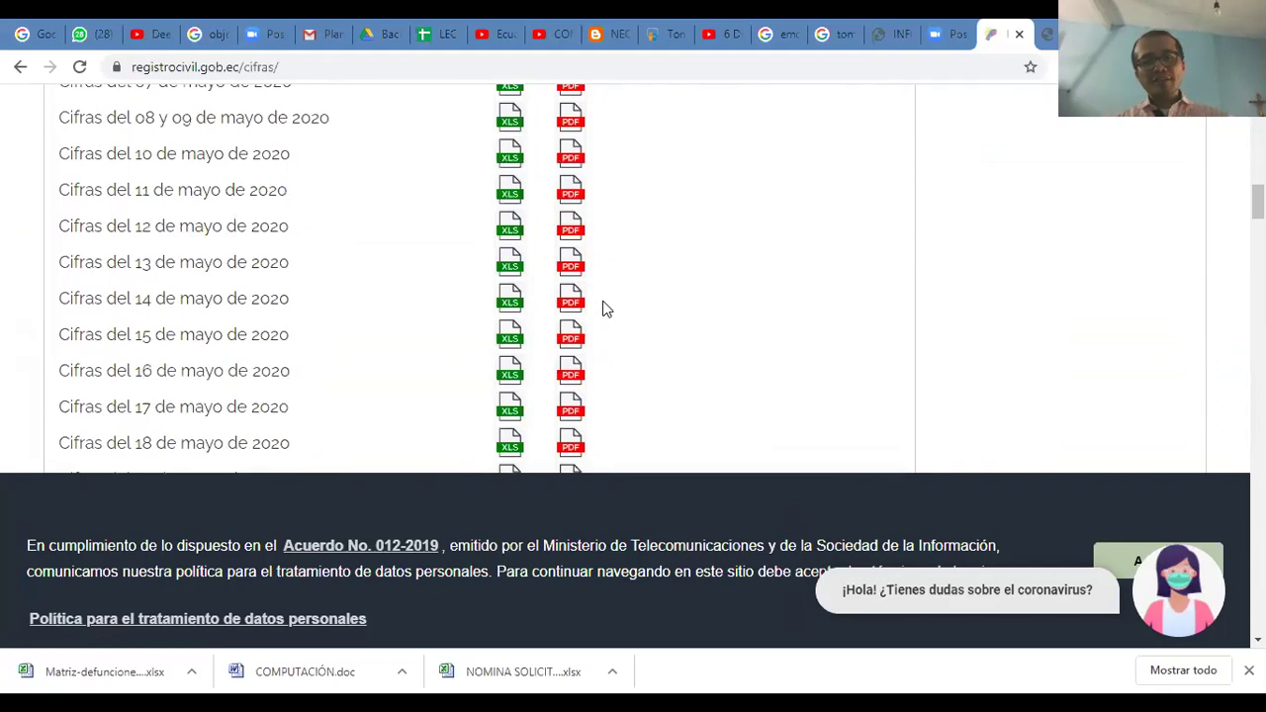
{"action": "scroll", "coordinate": [605, 309], "scroll_direction": "down", "scroll_amount": 5}
{"action": "scroll", "coordinate": [606, 308], "scroll_direction": "down", "scroll_amount": 2}
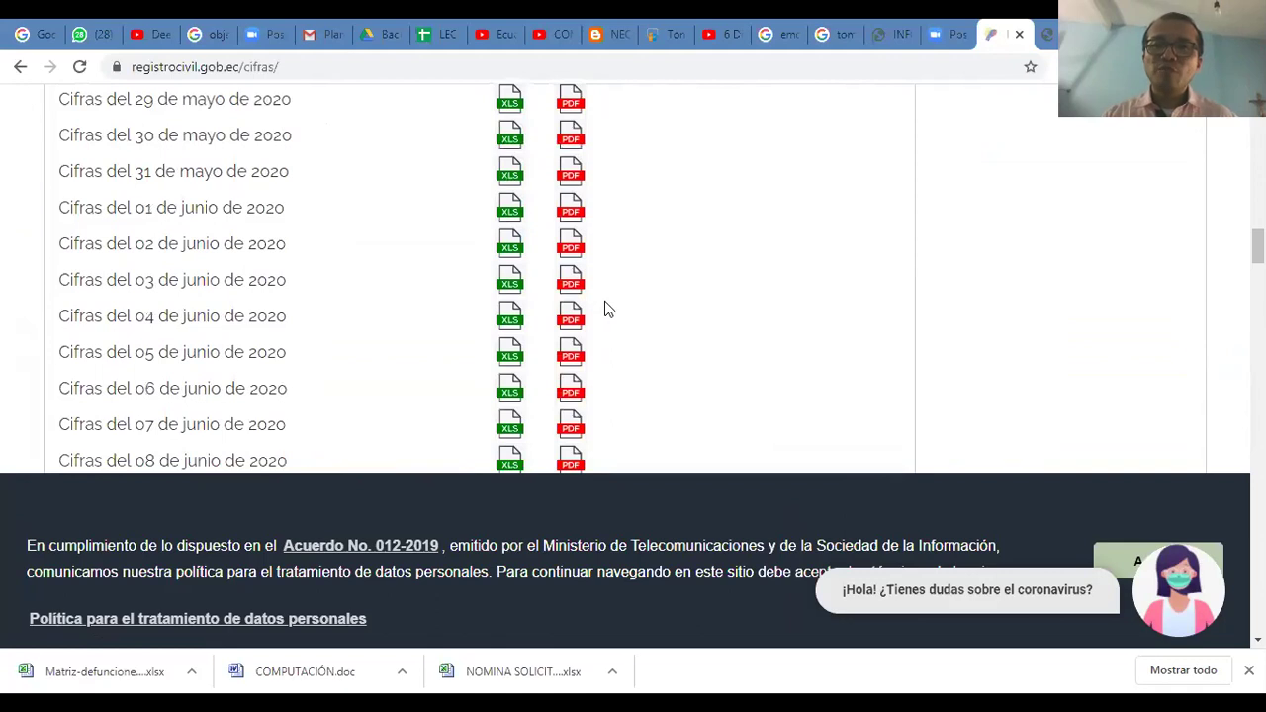
{"action": "scroll", "coordinate": [608, 307], "scroll_direction": "down", "scroll_amount": 7}
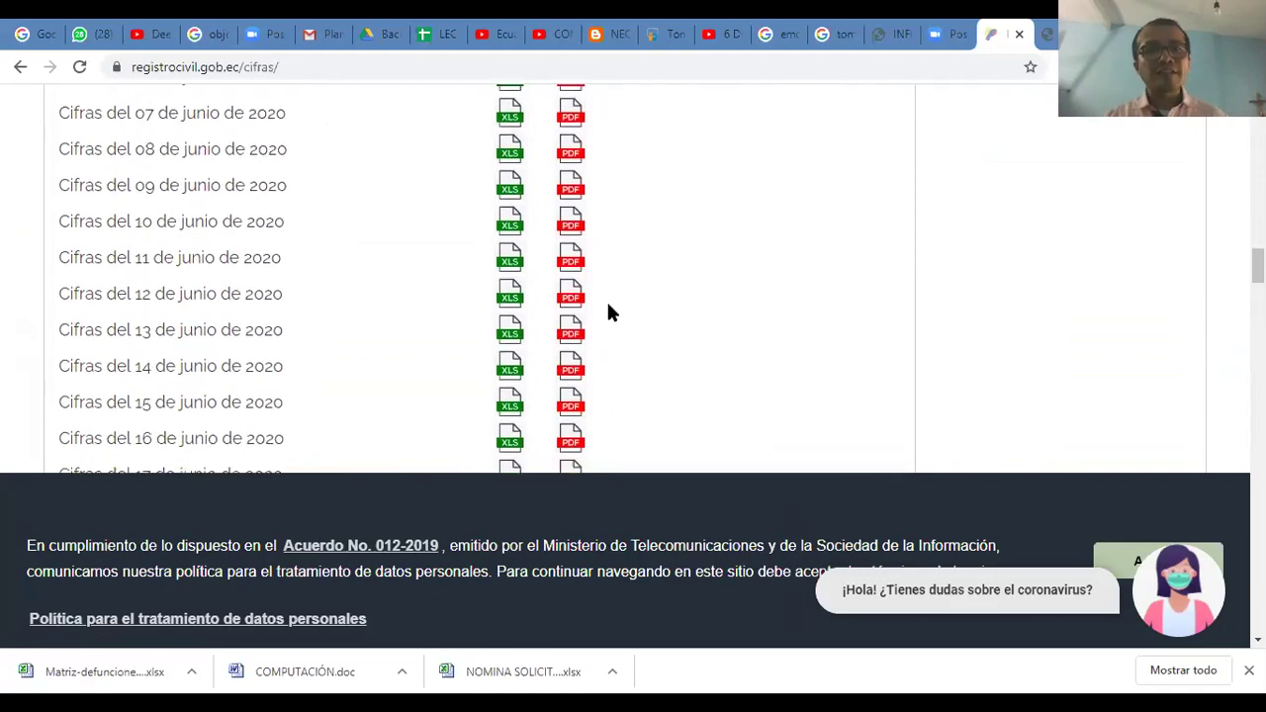
{"action": "scroll", "coordinate": [607, 315], "scroll_direction": "down", "scroll_amount": 2}
{"action": "scroll", "coordinate": [334, 417], "scroll_direction": "down", "scroll_amount": 6}
{"action": "scroll", "coordinate": [330, 409], "scroll_direction": "down", "scroll_amount": 8}
{"action": "scroll", "coordinate": [332, 416], "scroll_direction": "down", "scroll_amount": 10}
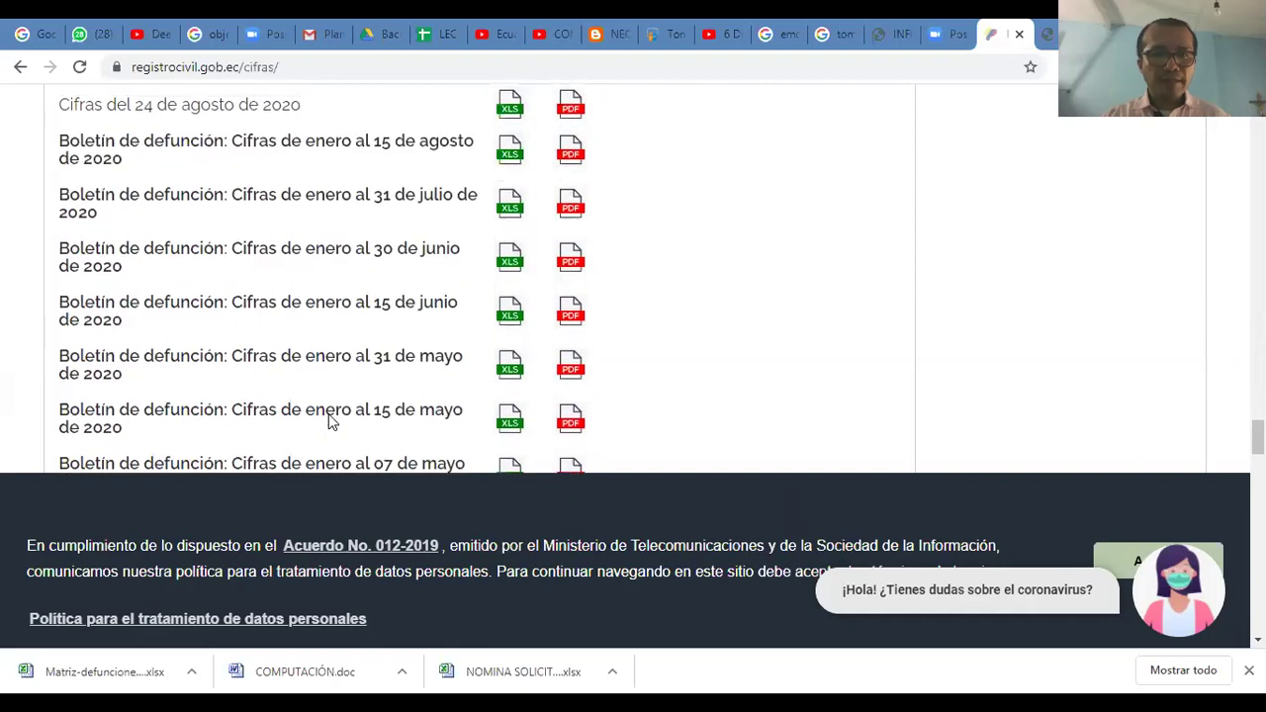
{"action": "scroll", "coordinate": [142, 392], "scroll_direction": "up", "scroll_amount": 3}
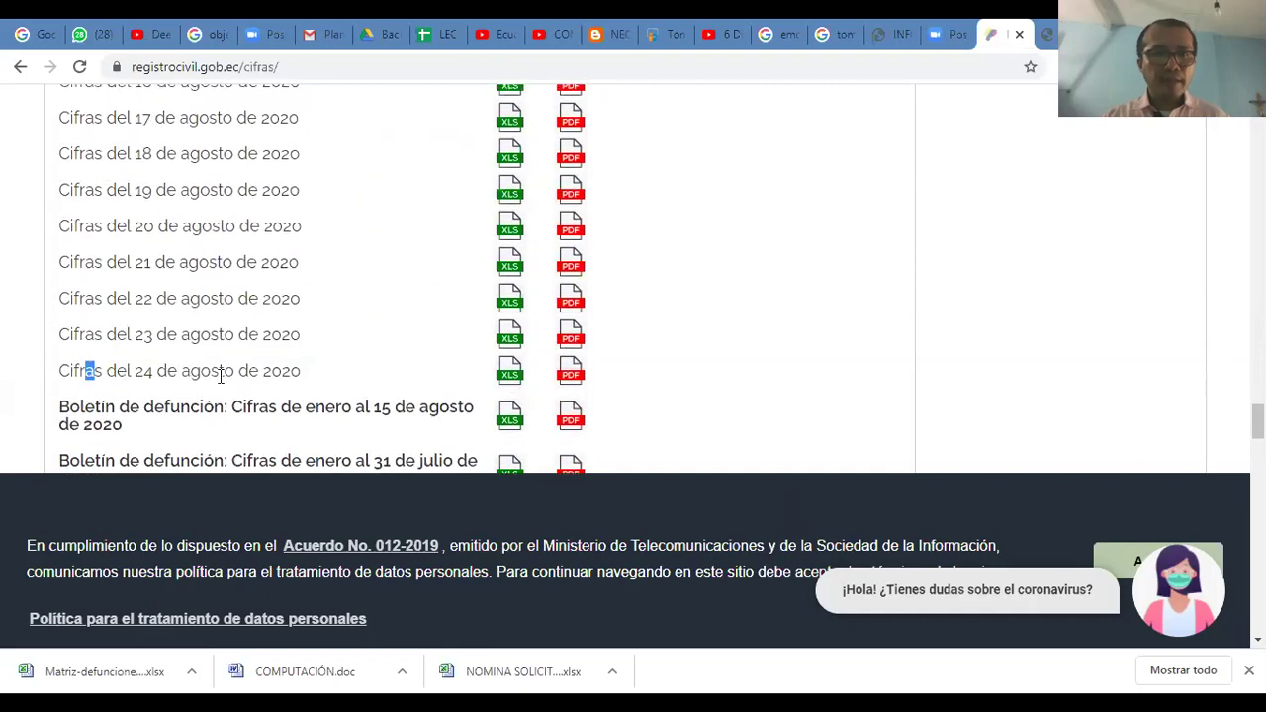
{"action": "left_click_drag", "start_coordinate": [221, 376], "coordinate": [318, 374]}
{"action": "left_click", "coordinate": [313, 382]}
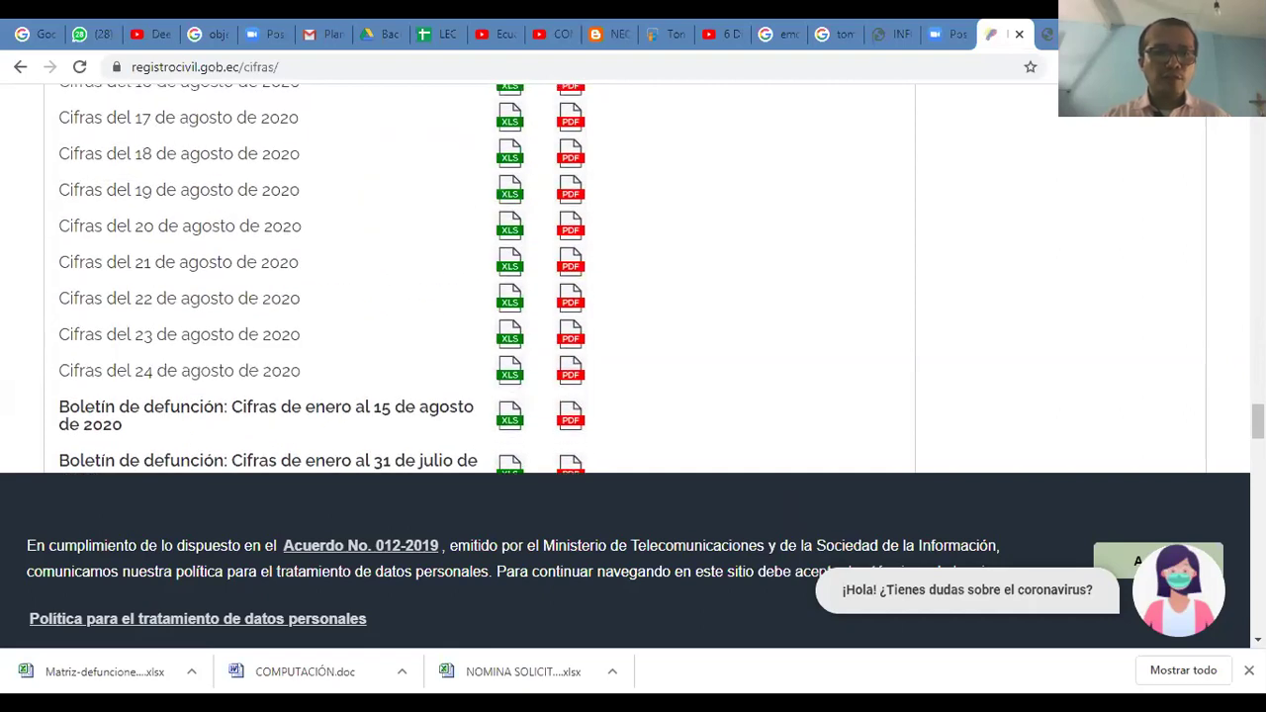
- Switch to the Excel workbook Matriz-defunciones-actualizada-24-de-agosto-2020.xlsx and examine the AGOSTO sheet from its date headers and Zona 1
{"action": "key", "text": "ctrl+t"}
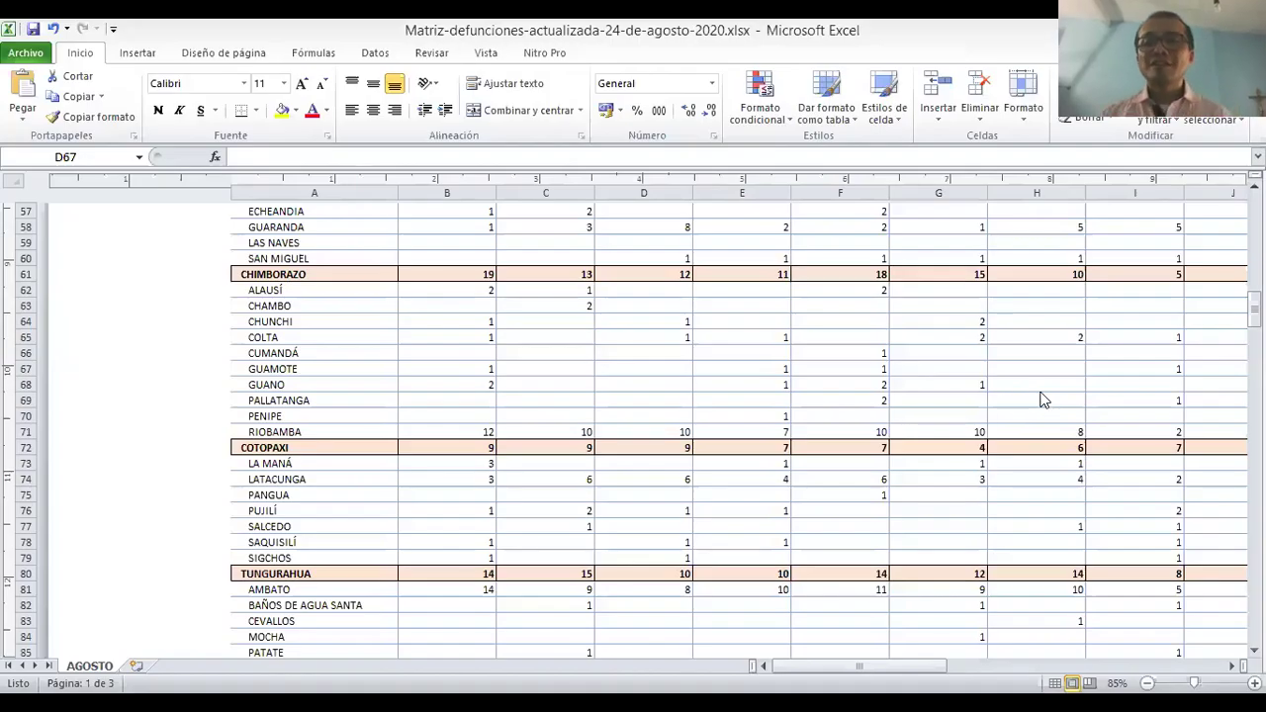
{"action": "left_click", "coordinate": [1038, 389]}
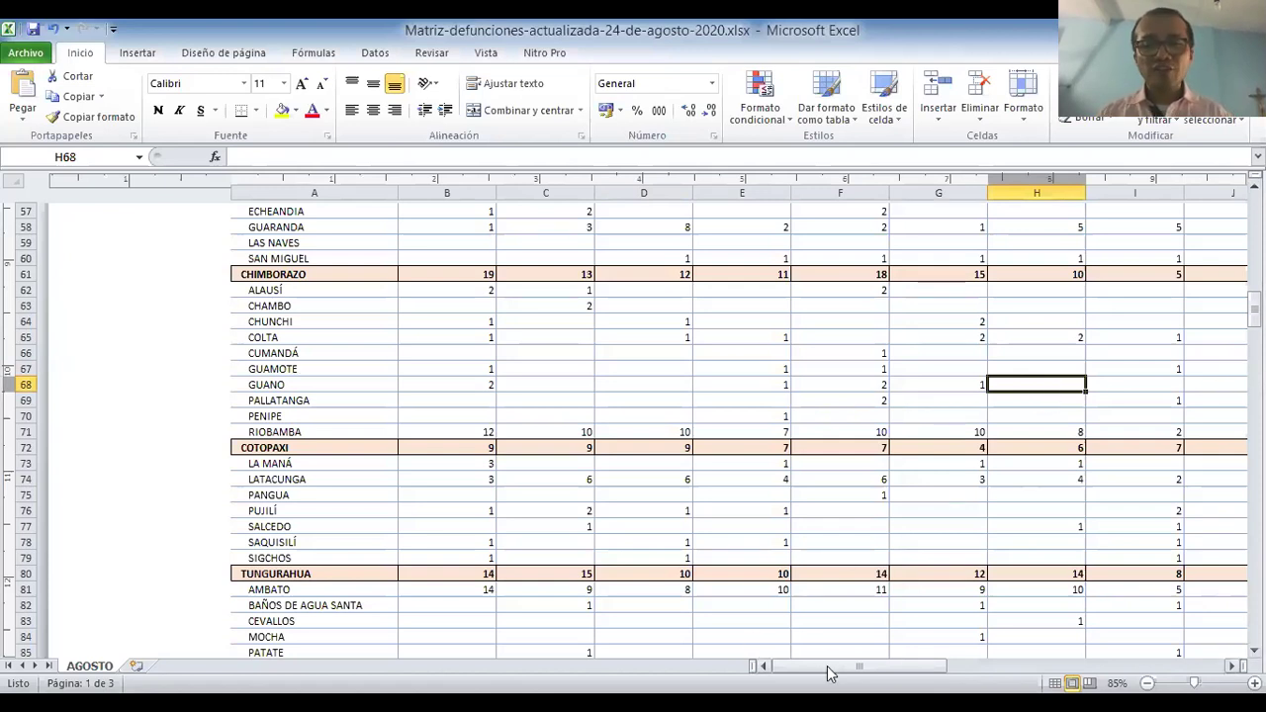
{"action": "left_click_drag", "start_coordinate": [828, 666], "coordinate": [837, 666]}
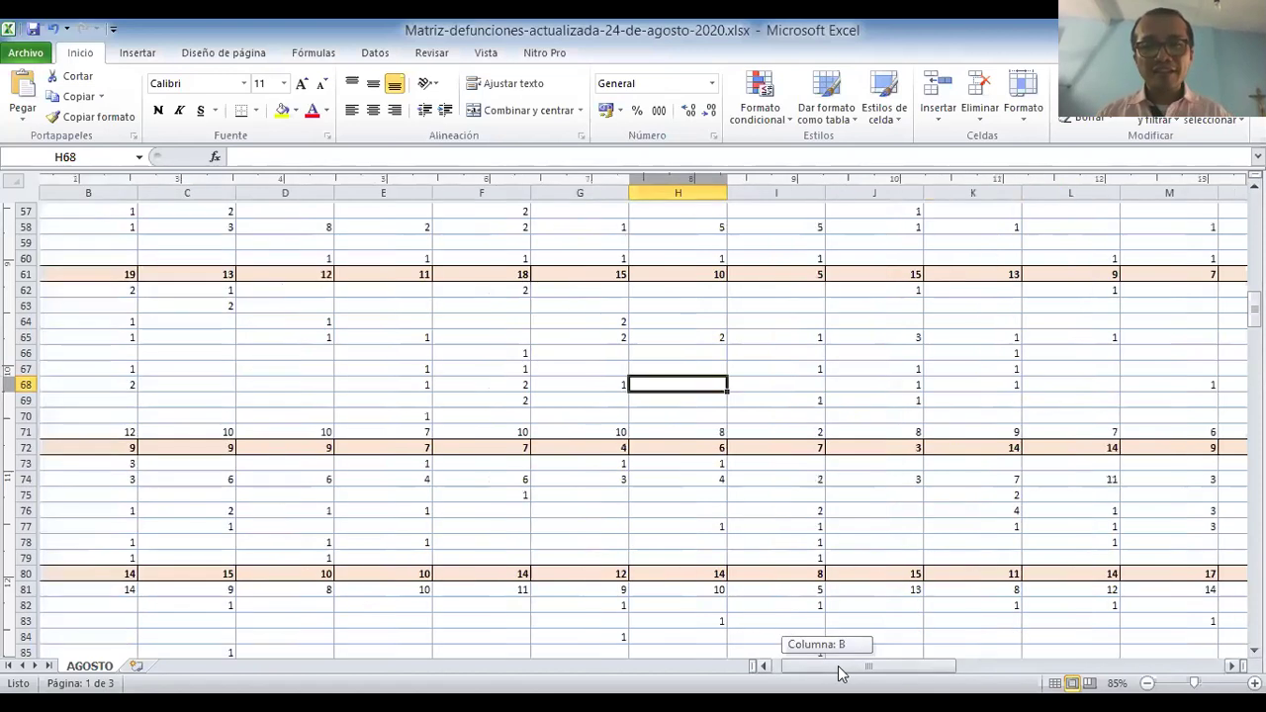
{"action": "left_click", "coordinate": [765, 666]}
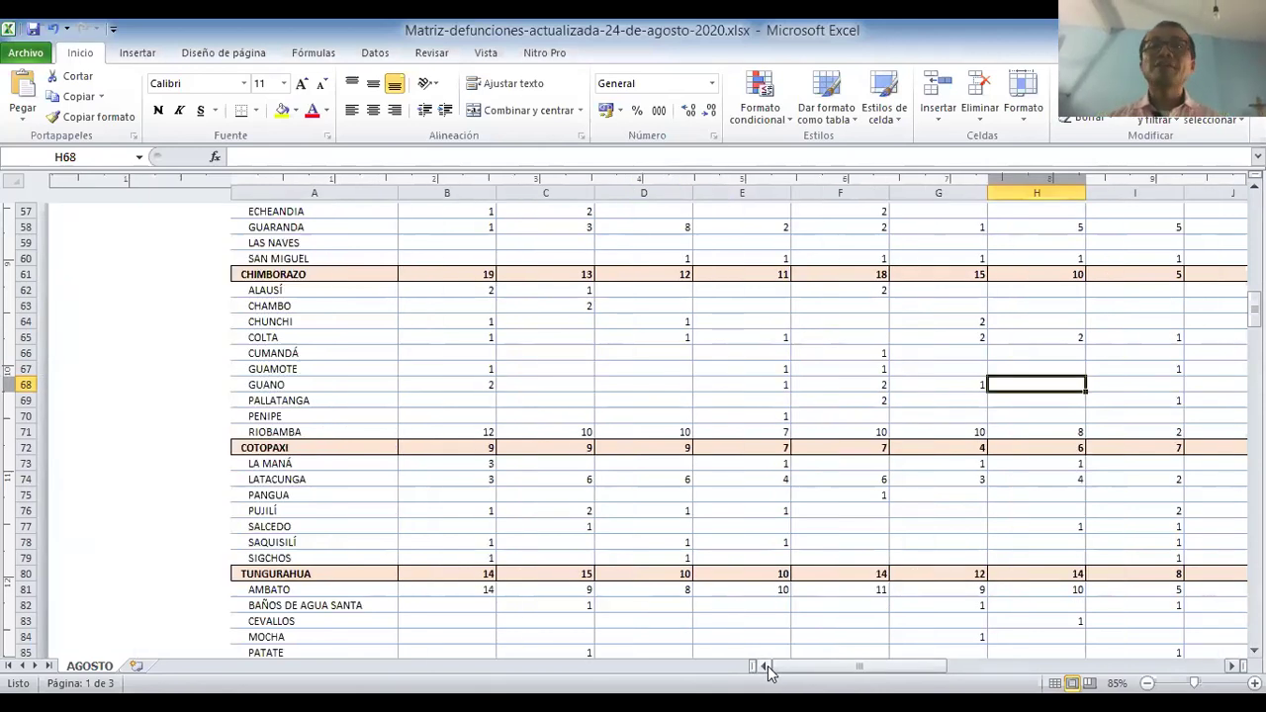
{"action": "left_click", "coordinate": [765, 516]}
{"action": "scroll", "coordinate": [756, 516], "scroll_direction": "up", "scroll_amount": 14}
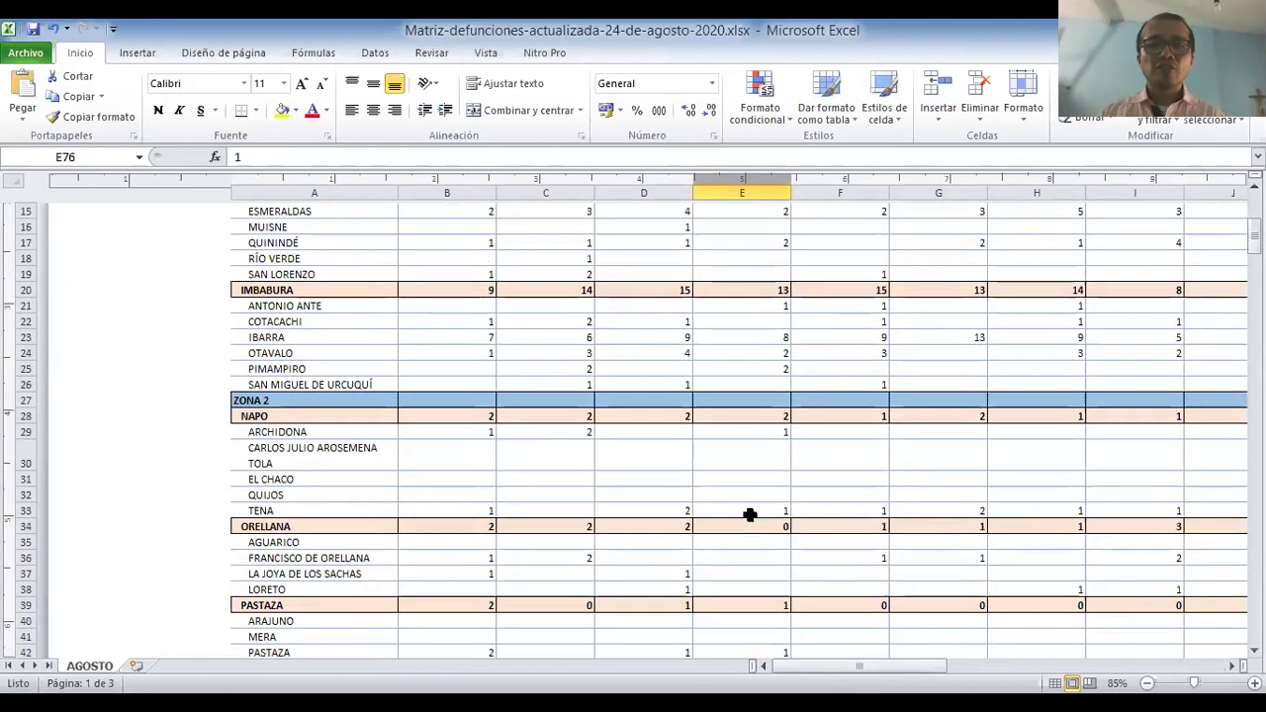
{"action": "scroll", "coordinate": [749, 514], "scroll_direction": "up", "scroll_amount": 6}
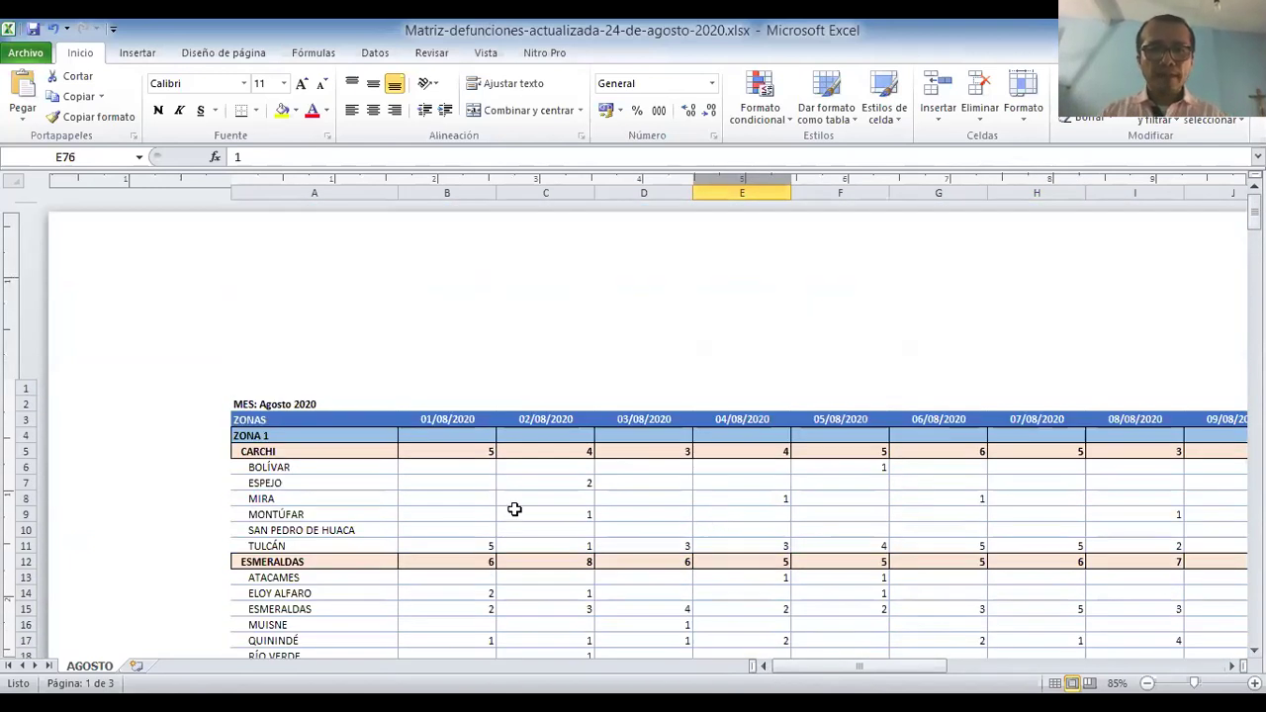
{"action": "scroll", "coordinate": [515, 508], "scroll_direction": "down", "scroll_amount": 3}
{"action": "scroll", "coordinate": [514, 507], "scroll_direction": "up", "scroll_amount": 3}
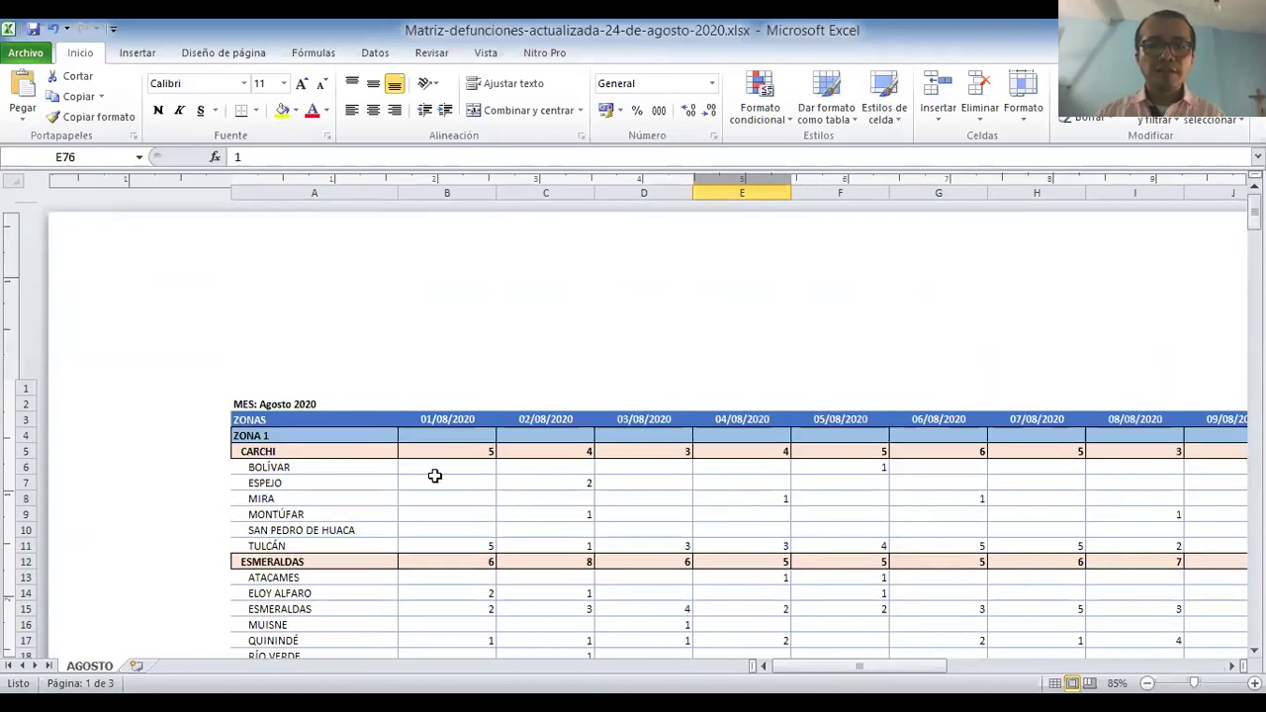
- Inspect the TOTAL GENERAL cells for the Carchi, Esmeraldas and Imbabura provinces in Zona 1
{"action": "left_click", "coordinate": [306, 452]}
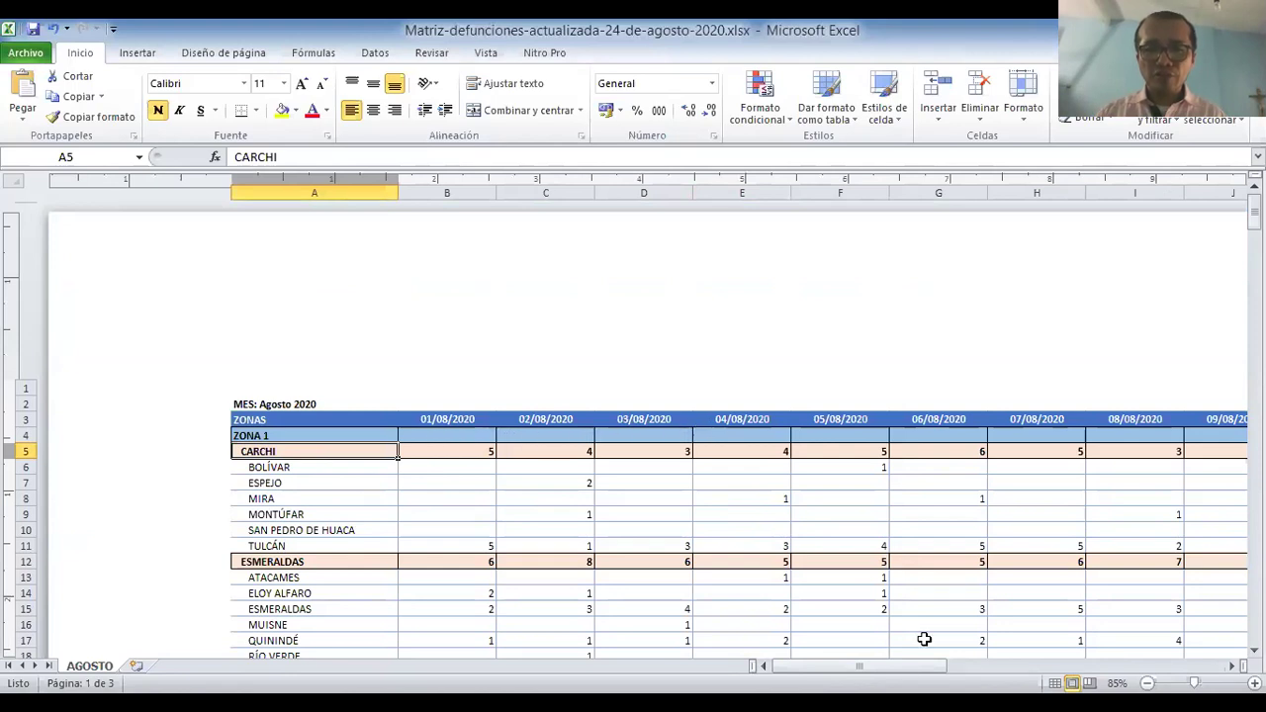
{"action": "left_click_drag", "start_coordinate": [861, 672], "coordinate": [1004, 669]}
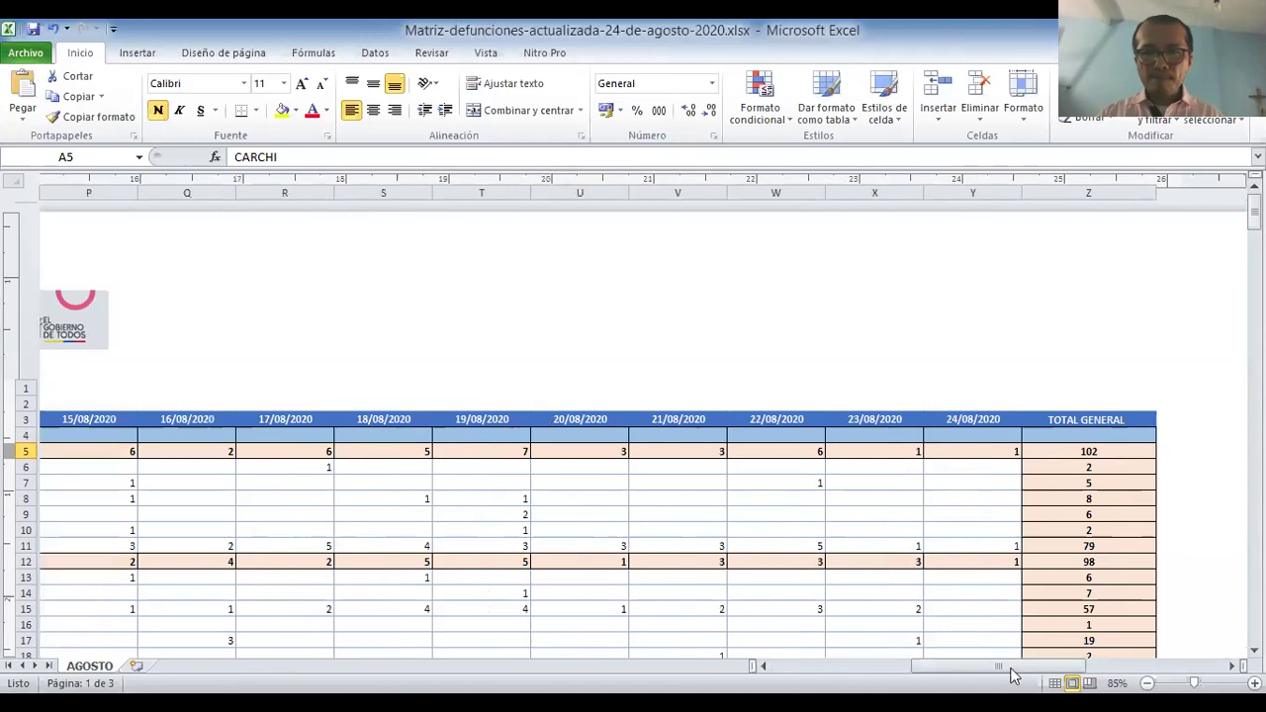
{"action": "left_click", "coordinate": [1089, 451]}
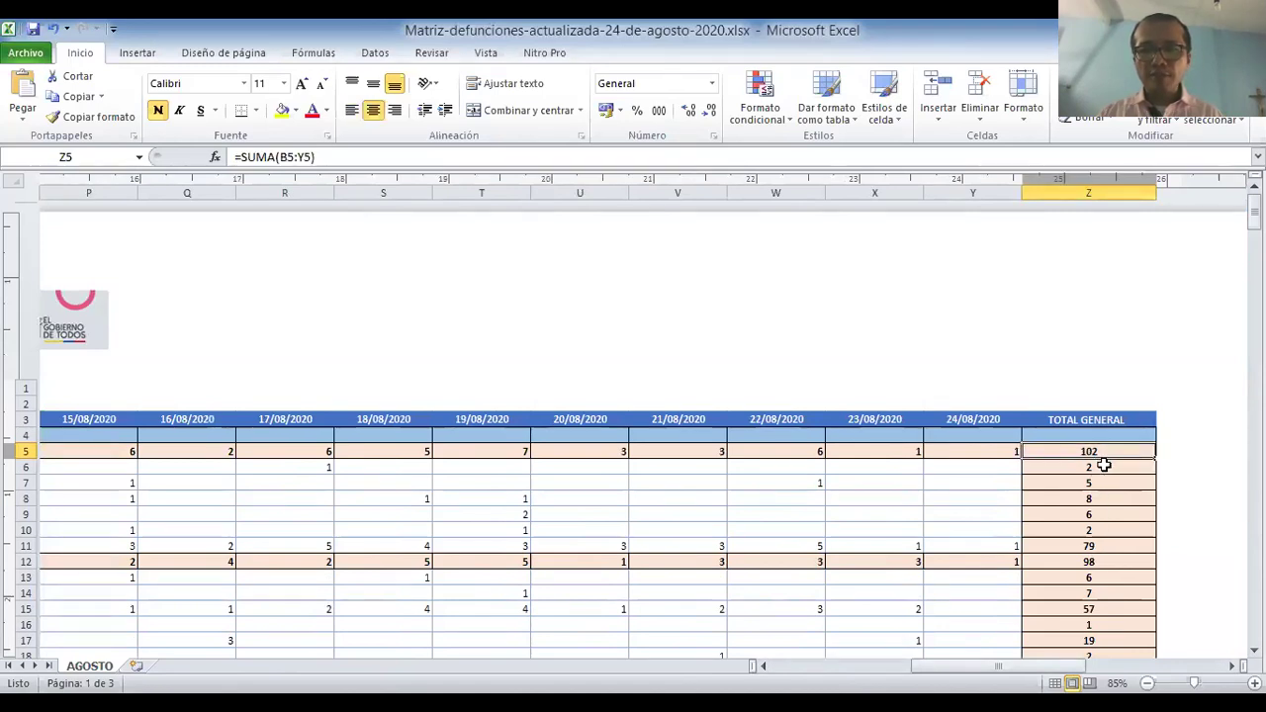
{"action": "left_click", "coordinate": [1065, 563]}
{"action": "mouse_move", "coordinate": [999, 667]}
{"action": "left_mouse_down"}
{"action": "mouse_move", "coordinate": [767, 668]}
{"action": "mouse_move", "coordinate": [1032, 670]}
{"action": "mouse_move", "coordinate": [979, 677]}
{"action": "left_mouse_up"}
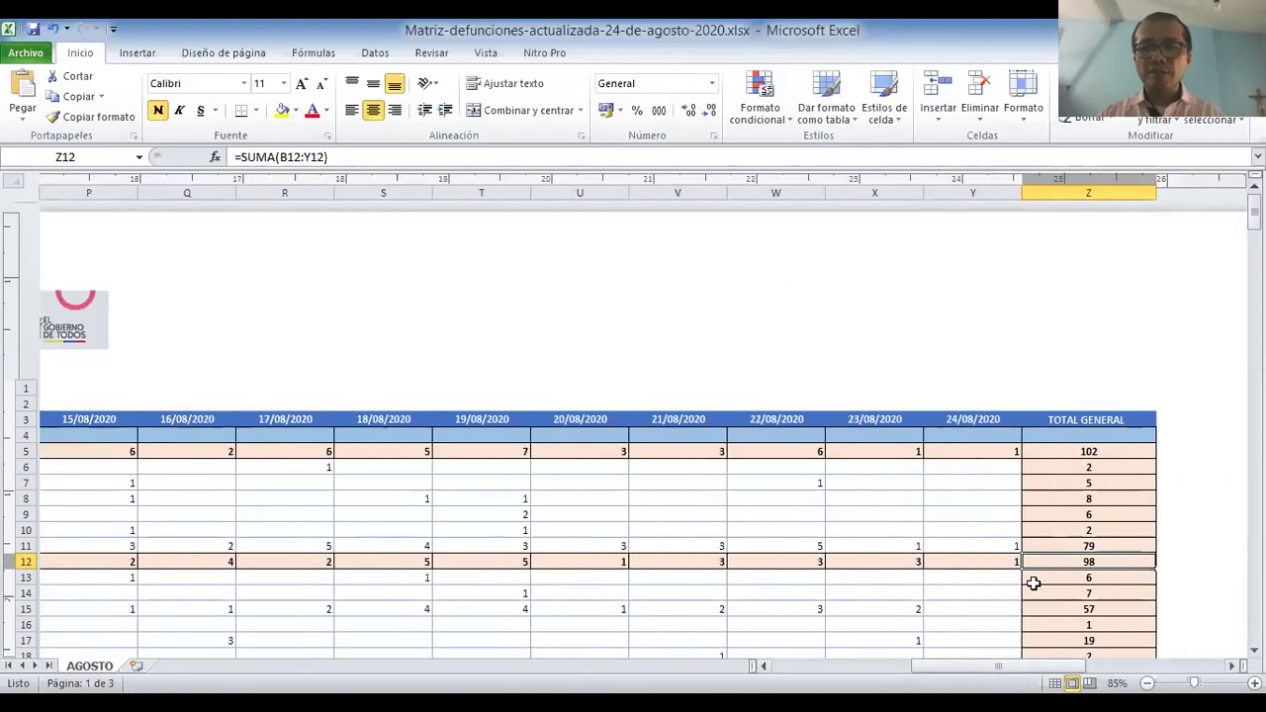
{"action": "scroll", "coordinate": [1024, 560], "scroll_direction": "down", "scroll_amount": 3}
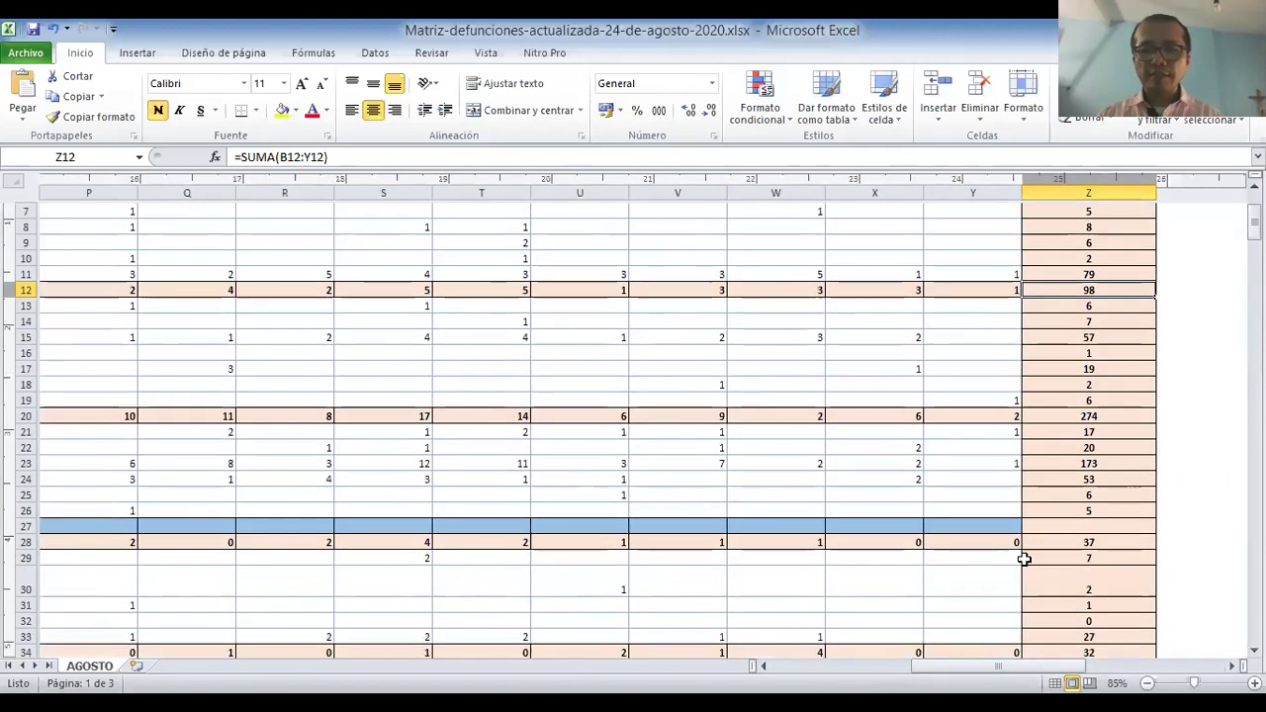
{"action": "scroll", "coordinate": [1024, 560], "scroll_direction": "down", "scroll_amount": 1}
{"action": "left_click", "coordinate": [1091, 368]}
- Return to the place names in column A and review the provinces and cantons from Zona 2 down to Santo Domingo
{"action": "left_click_drag", "start_coordinate": [930, 668], "coordinate": [824, 667]}
{"action": "left_click_drag", "start_coordinate": [915, 648], "coordinate": [600, 650]}
{"action": "left_click_drag", "start_coordinate": [837, 669], "coordinate": [663, 601]}
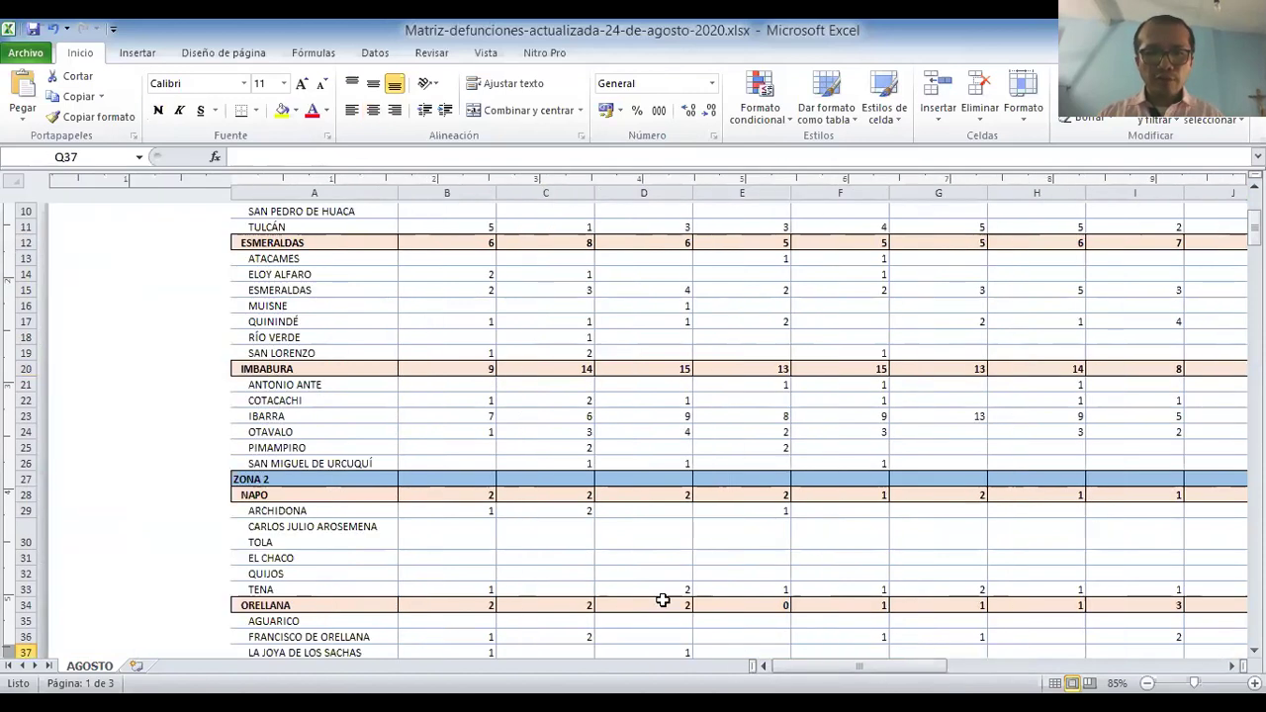
{"action": "scroll", "coordinate": [422, 551], "scroll_direction": "down", "scroll_amount": 6}
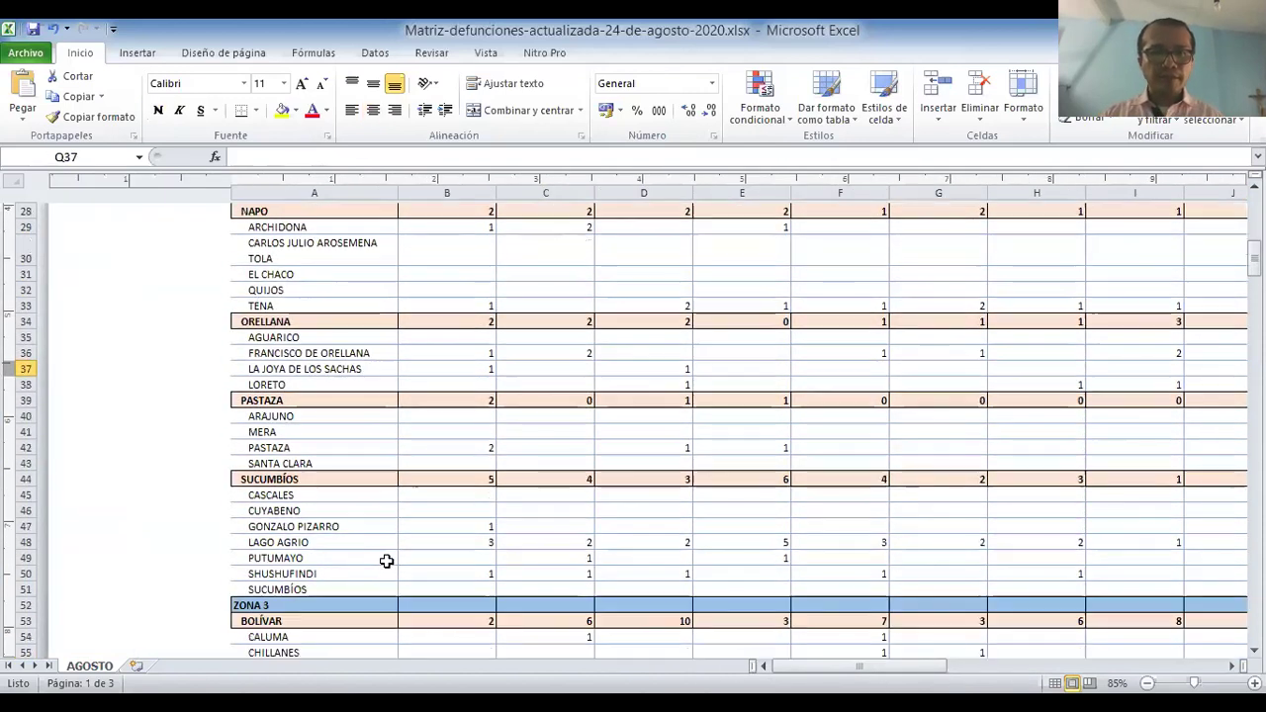
{"action": "scroll", "coordinate": [386, 561], "scroll_direction": "down", "scroll_amount": 8}
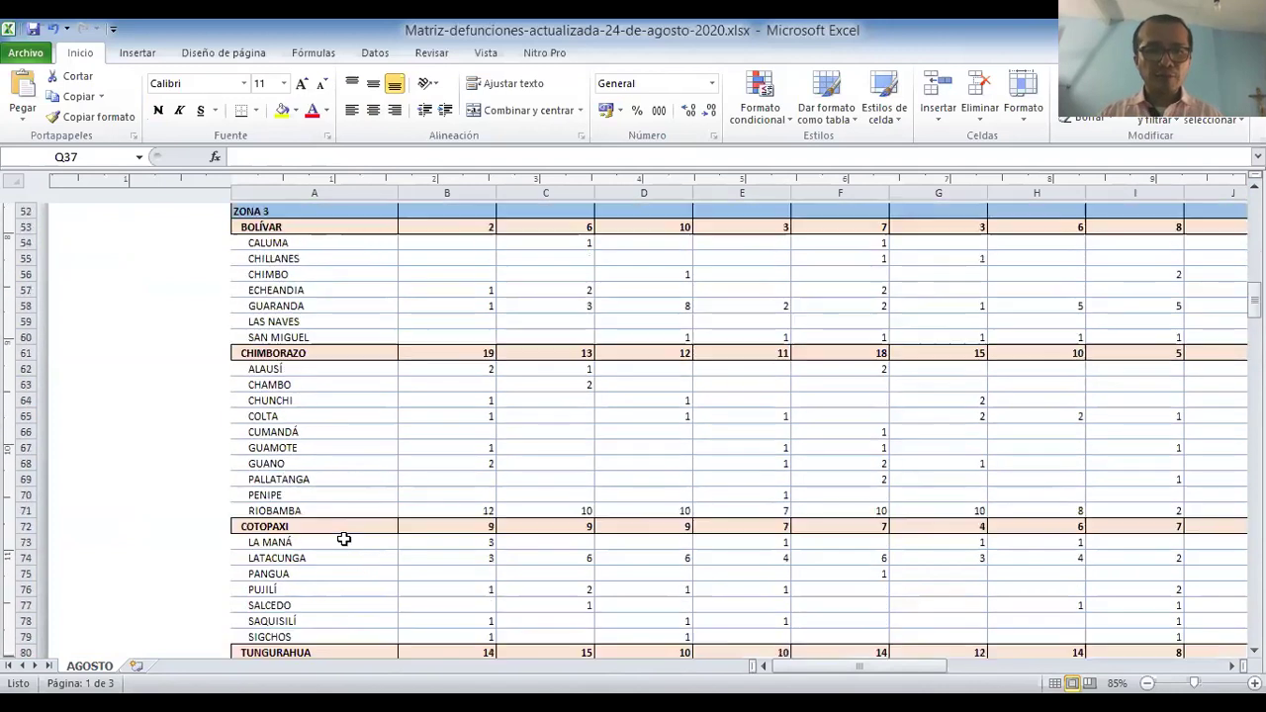
{"action": "scroll", "coordinate": [343, 539], "scroll_direction": "down", "scroll_amount": 2}
{"action": "scroll", "coordinate": [341, 509], "scroll_direction": "down", "scroll_amount": 8}
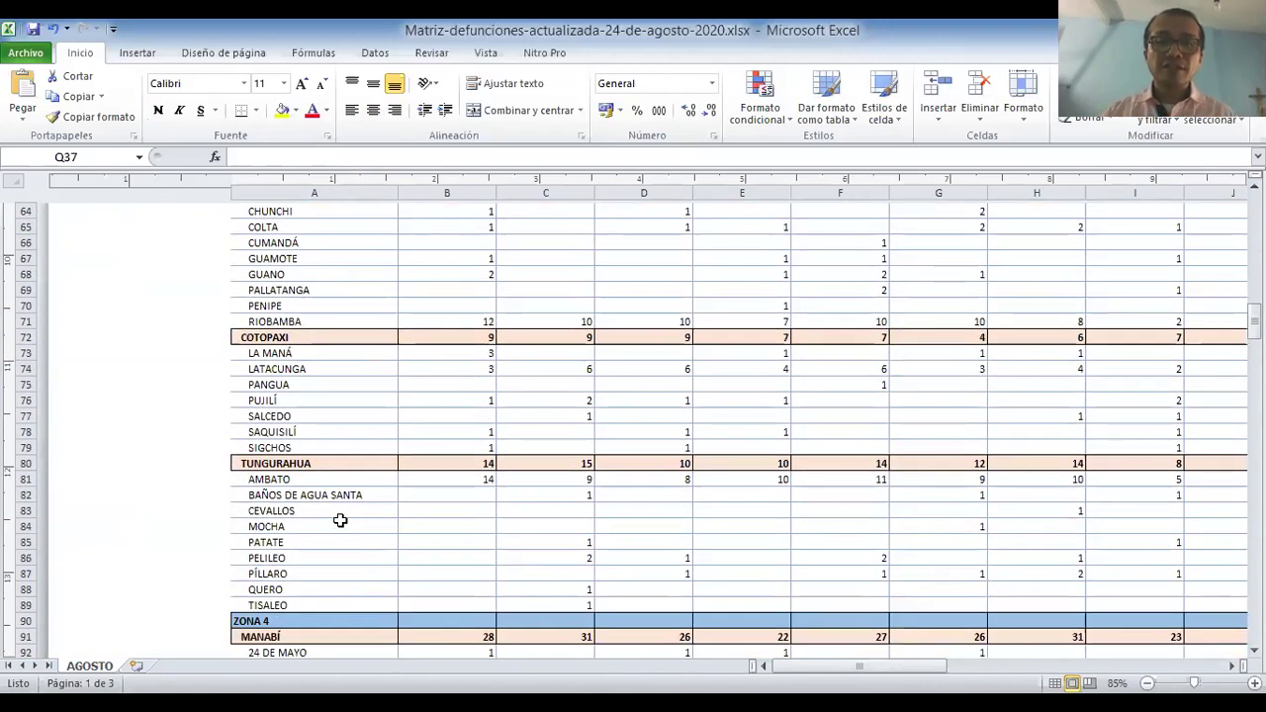
{"action": "scroll", "coordinate": [339, 520], "scroll_direction": "down", "scroll_amount": 6}
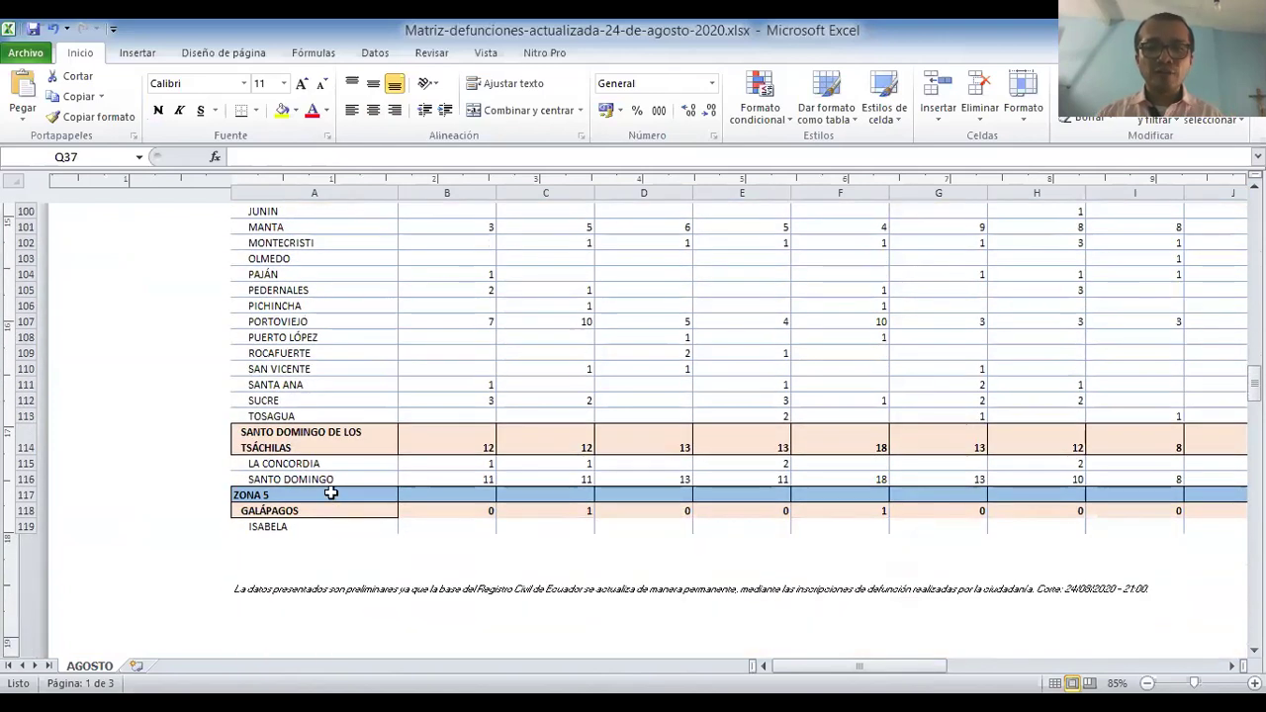
{"action": "left_click", "coordinate": [328, 479]}
- Review the provinces and cantons following Santo Domingo, including Azuay and Cañar in Zona 6, down to Zamora Chinchipe
{"action": "scroll", "coordinate": [328, 490], "scroll_direction": "down", "scroll_amount": 9}
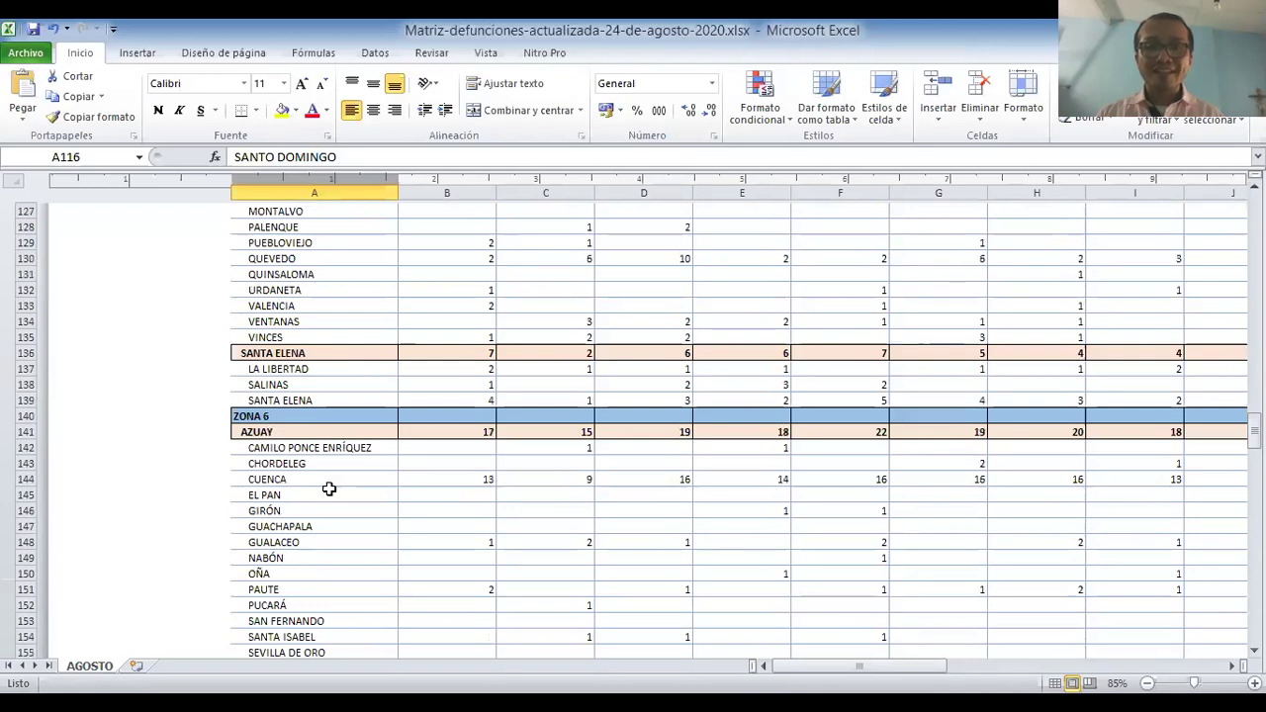
{"action": "scroll", "coordinate": [330, 489], "scroll_direction": "down", "scroll_amount": 3}
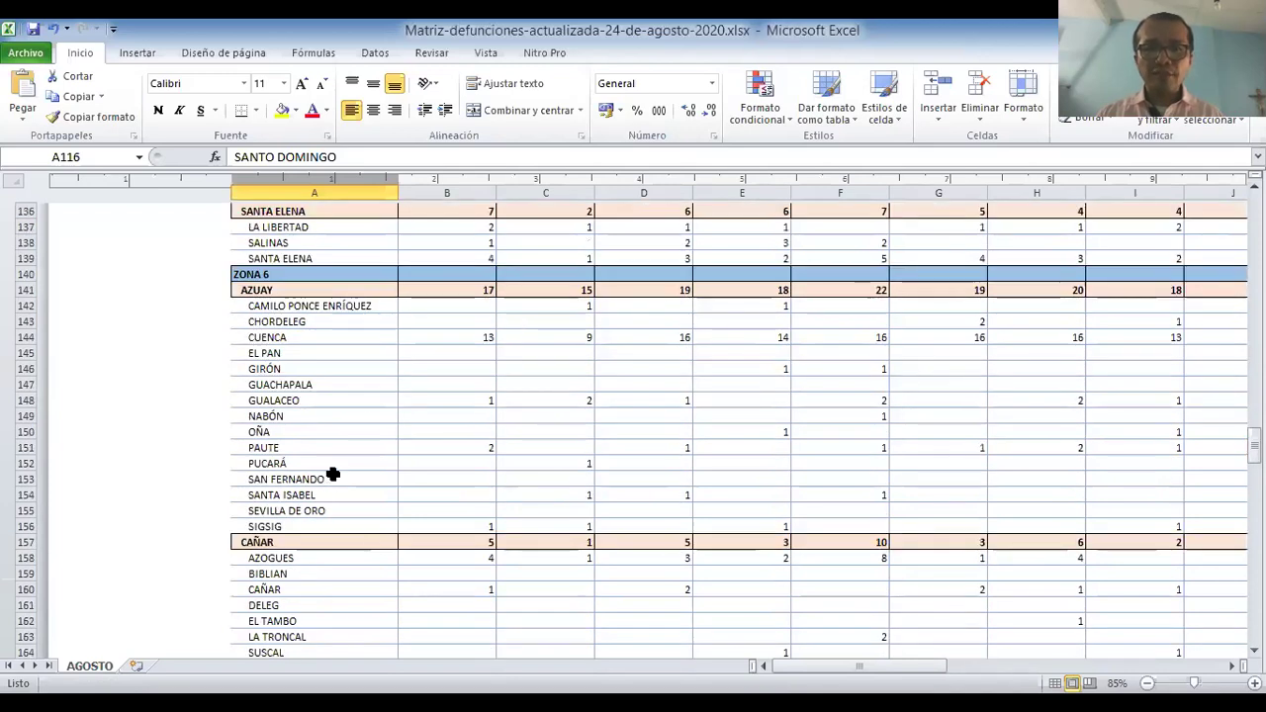
{"action": "left_click", "coordinate": [316, 427]}
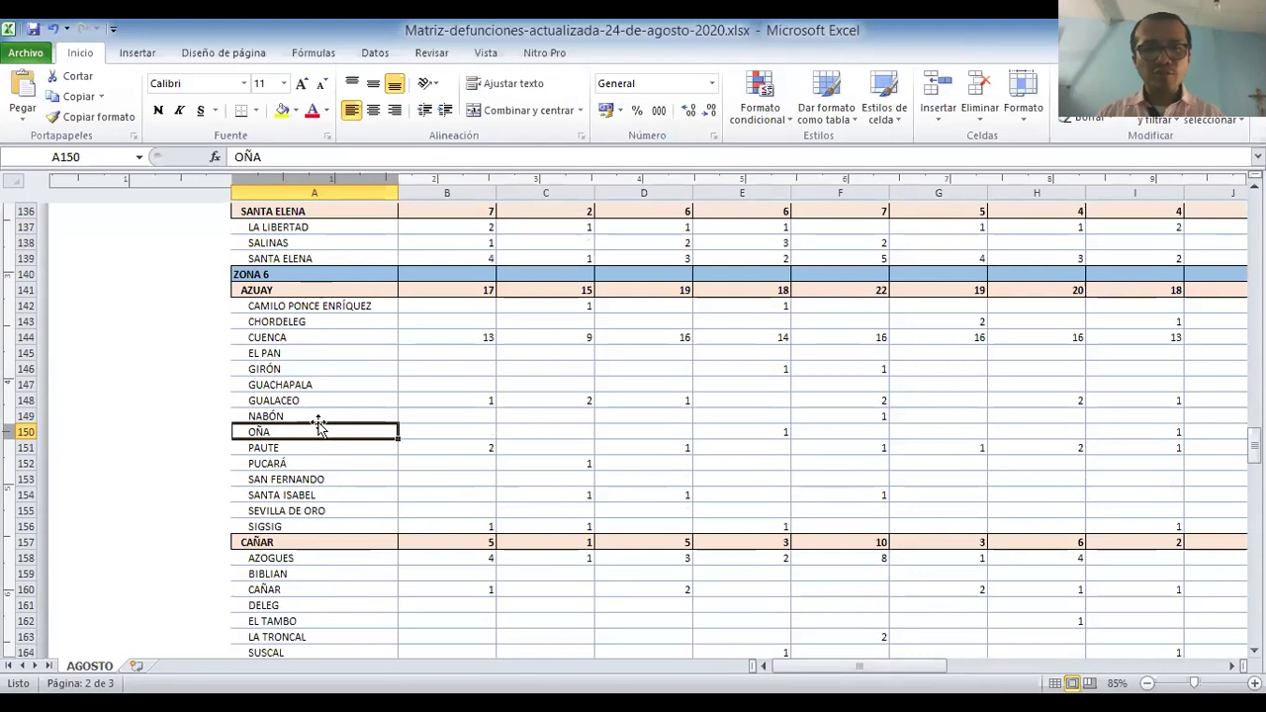
{"action": "scroll", "coordinate": [319, 429], "scroll_direction": "down", "scroll_amount": 13}
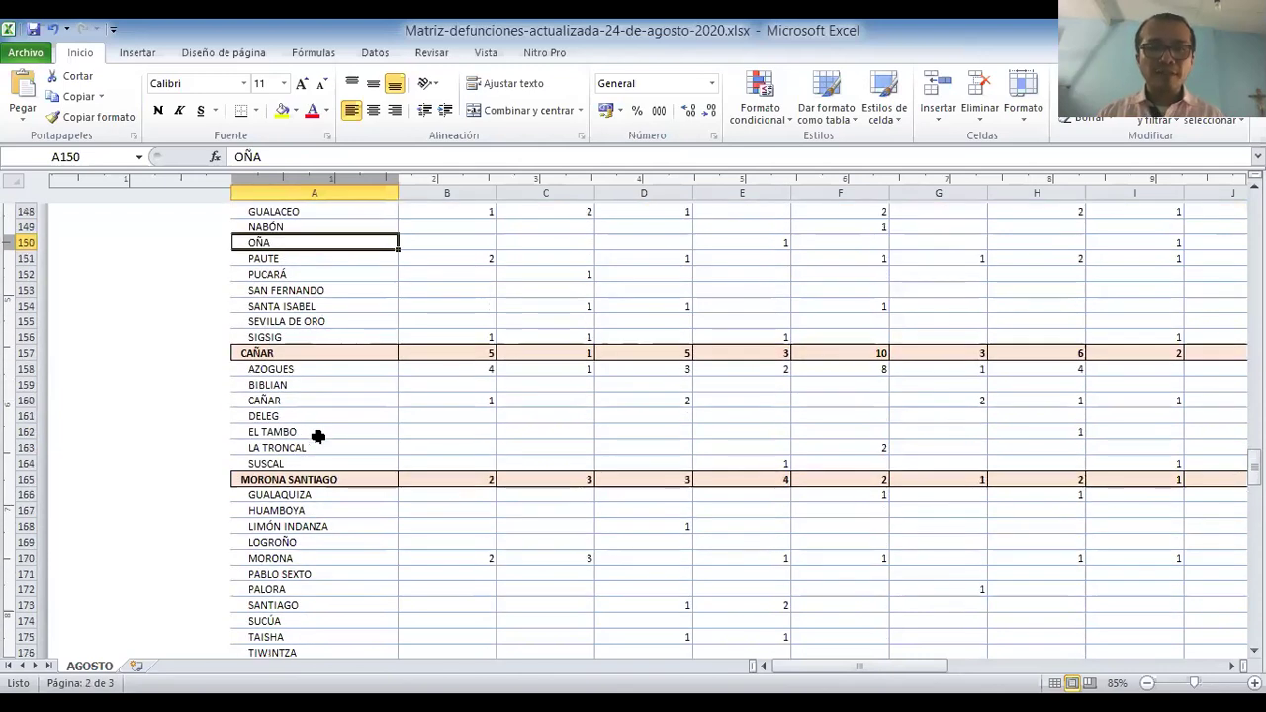
{"action": "scroll", "coordinate": [317, 436], "scroll_direction": "down", "scroll_amount": 2}
{"action": "scroll", "coordinate": [318, 436], "scroll_direction": "up", "scroll_amount": 2}
{"action": "scroll", "coordinate": [318, 437], "scroll_direction": "down", "scroll_amount": 10}
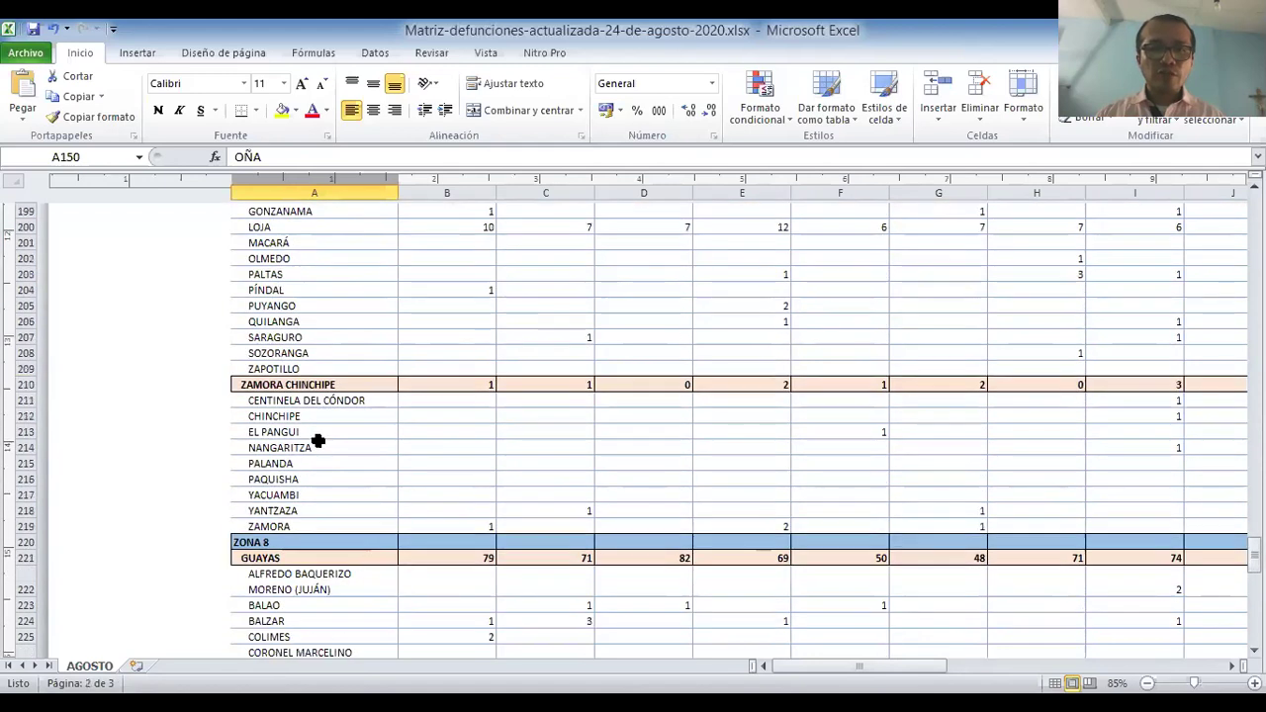
- Select the entire Guayas row in Zona 8 and check its daily figures and TOTAL GENERAL
{"action": "left_click", "coordinate": [332, 467]}
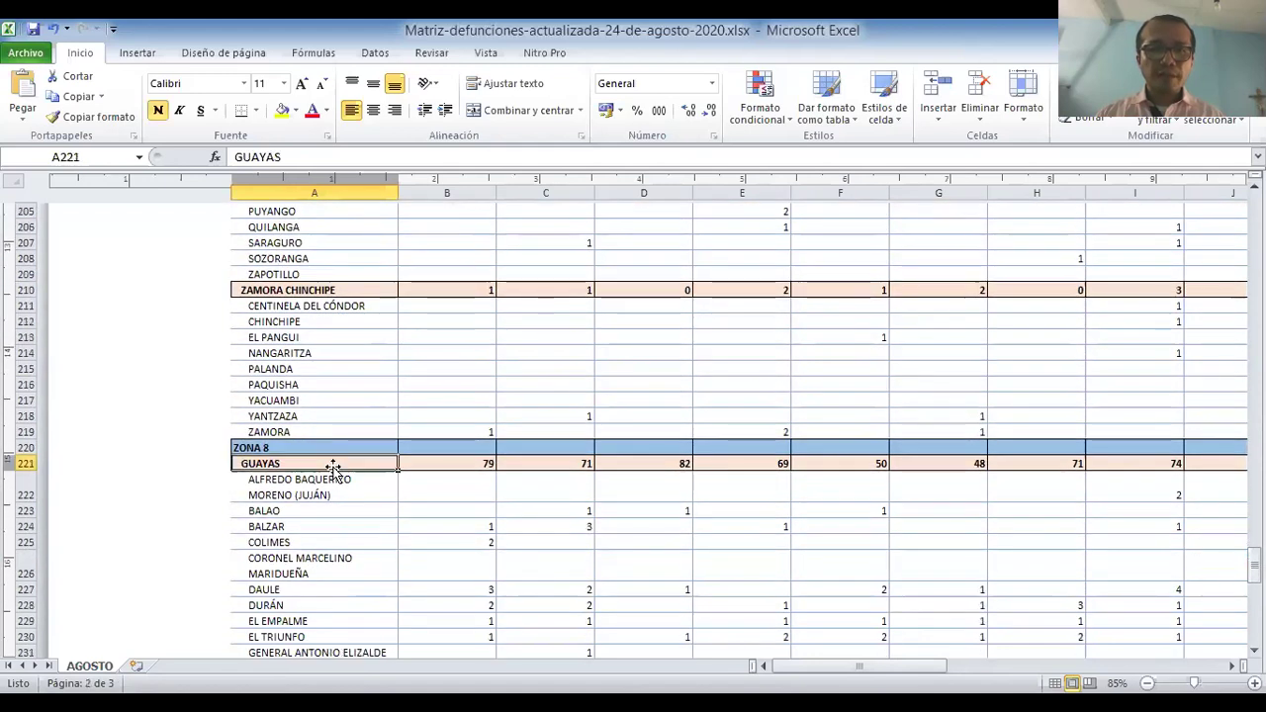
{"action": "left_click", "coordinate": [26, 463]}
{"action": "left_click_drag", "start_coordinate": [782, 666], "coordinate": [973, 670]}
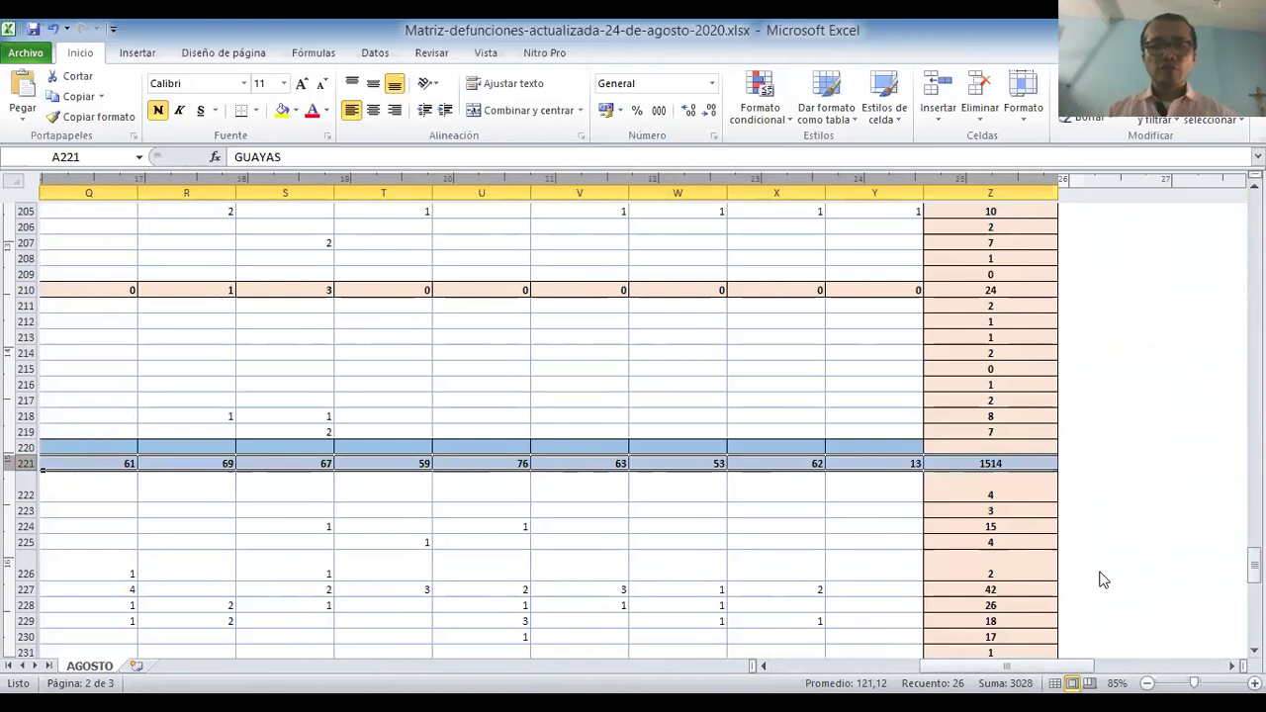
{"action": "left_click_drag", "start_coordinate": [940, 671], "coordinate": [785, 671]}
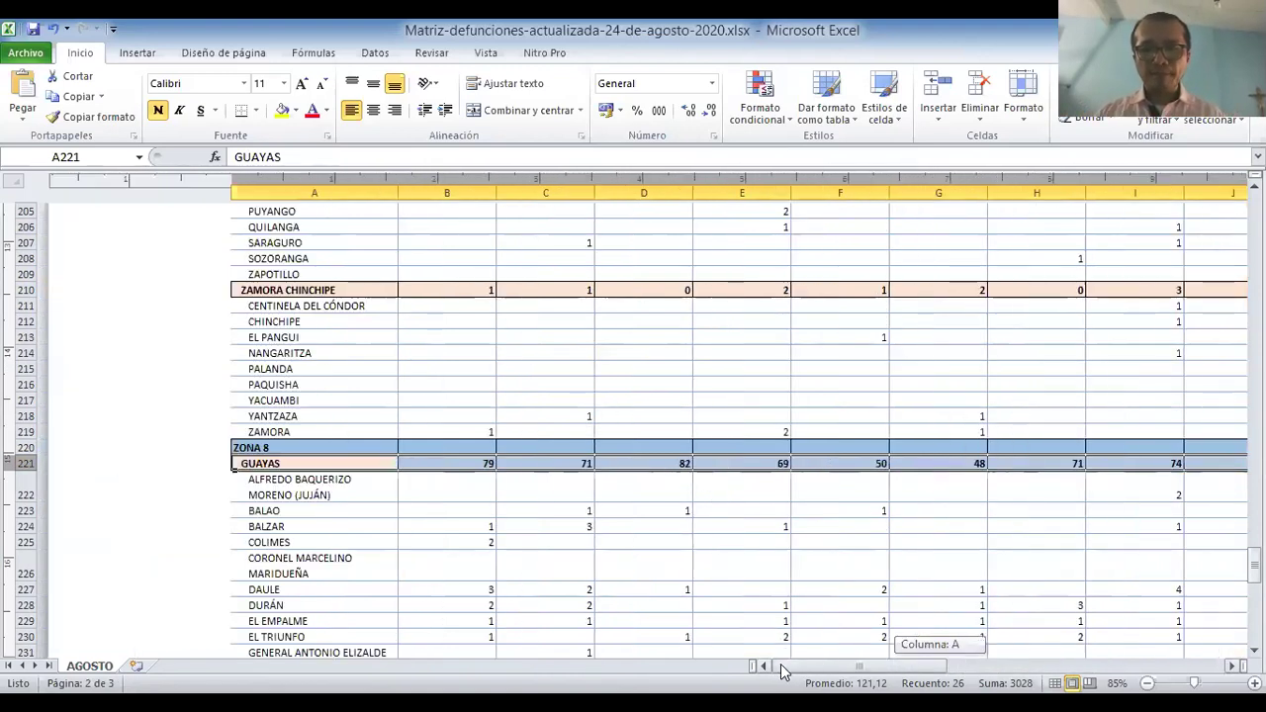
- Select the entire Quito row under Pichincha in Zona 9 and check its daily figures and TOTAL GENERAL
{"action": "scroll", "coordinate": [362, 528], "scroll_direction": "down", "scroll_amount": 5}
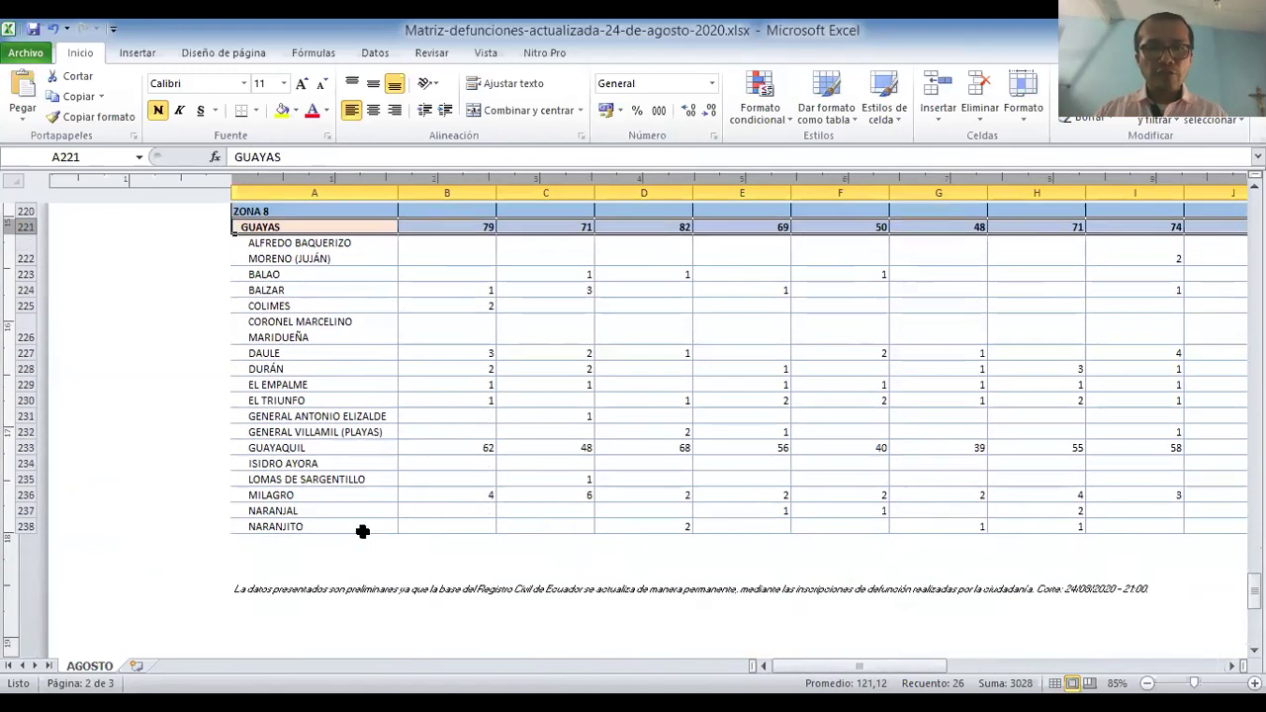
{"action": "scroll", "coordinate": [362, 529], "scroll_direction": "up", "scroll_amount": 2}
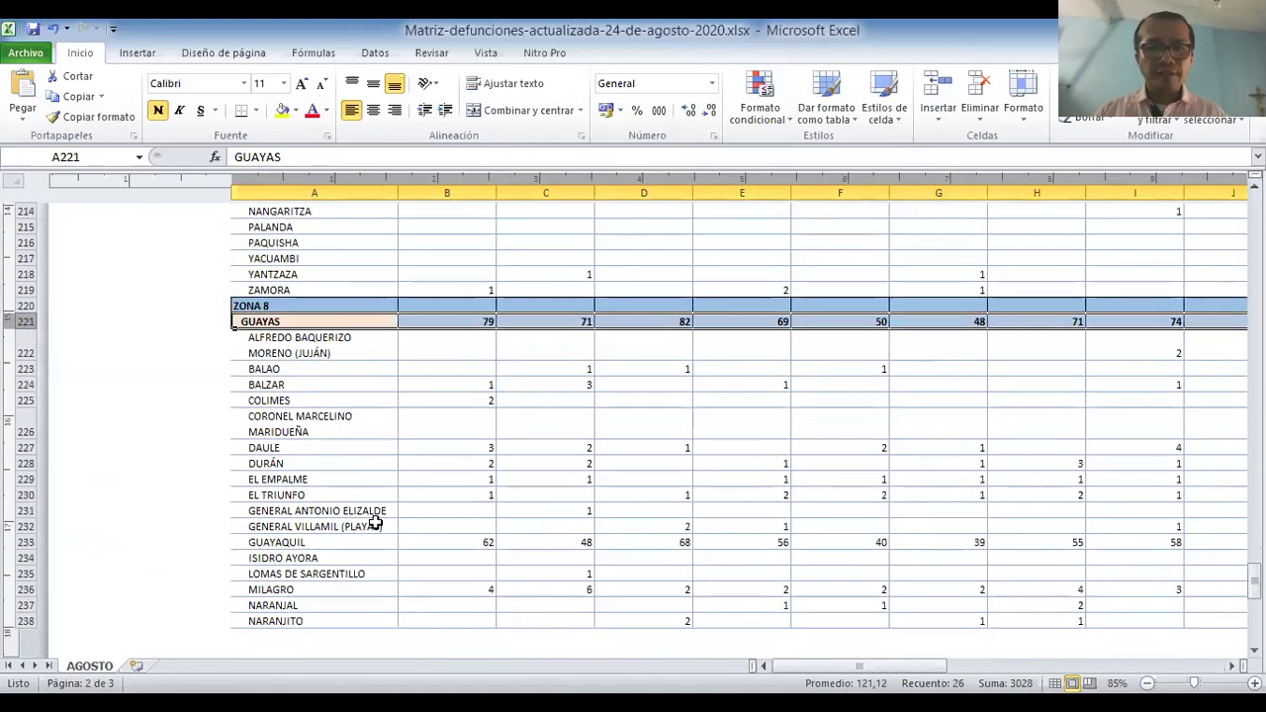
{"action": "scroll", "coordinate": [376, 523], "scroll_direction": "down", "scroll_amount": 10}
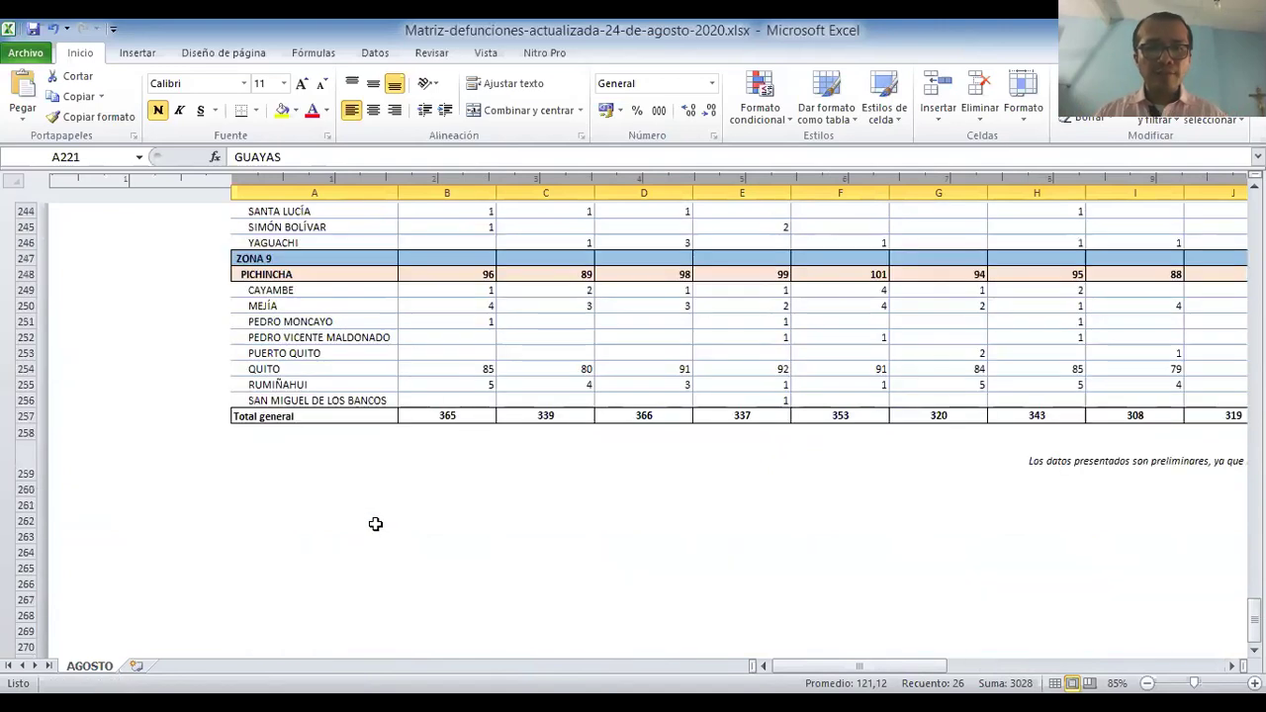
{"action": "scroll", "coordinate": [376, 523], "scroll_direction": "up", "scroll_amount": 1}
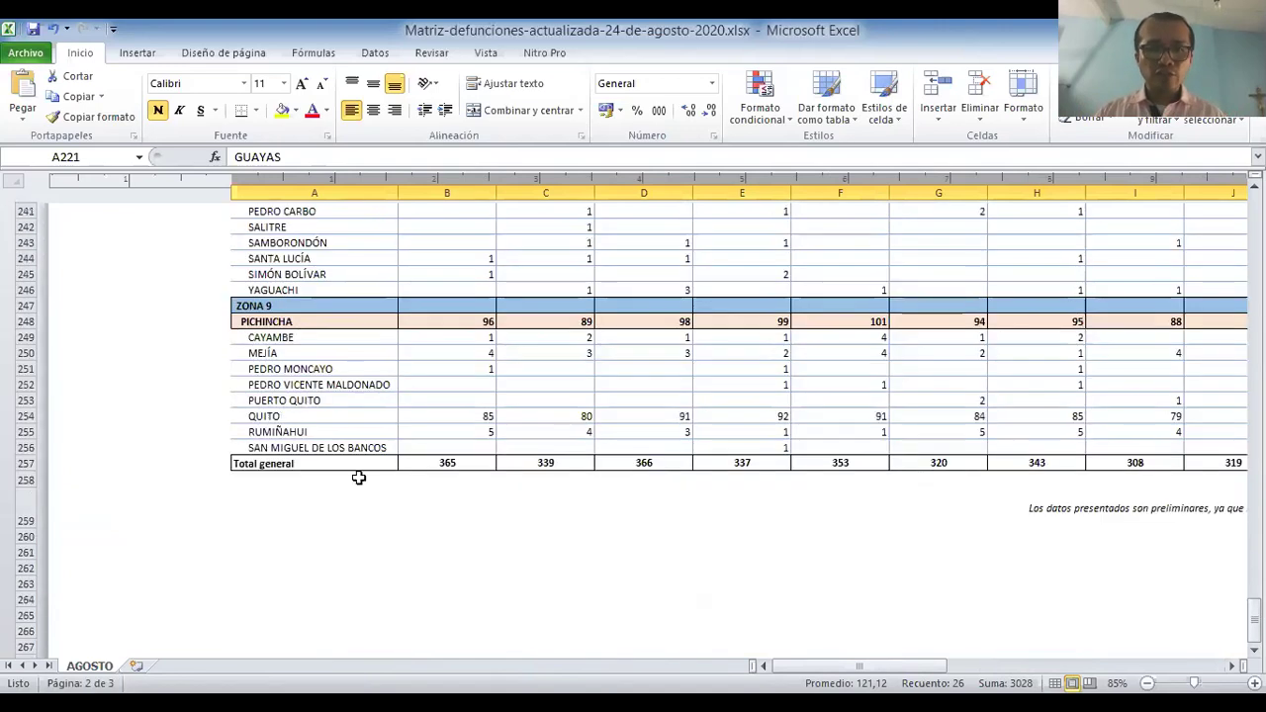
{"action": "left_click", "coordinate": [300, 401]}
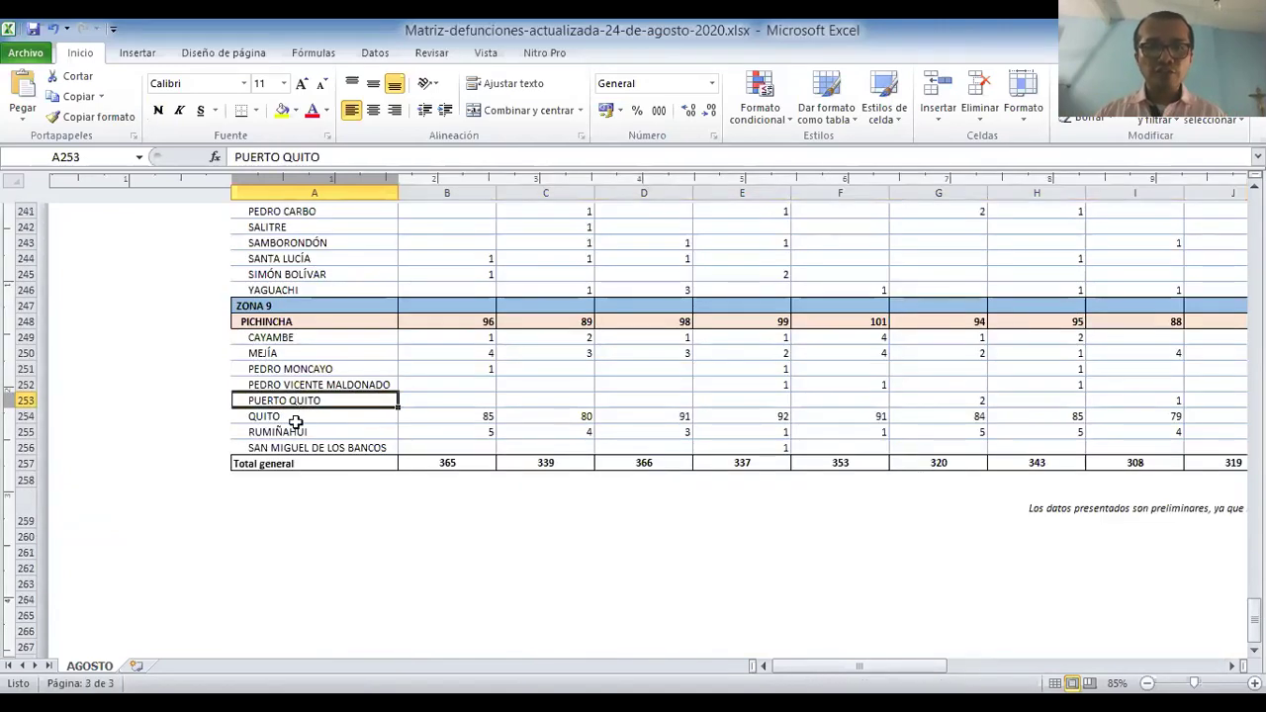
{"action": "left_click", "coordinate": [290, 416]}
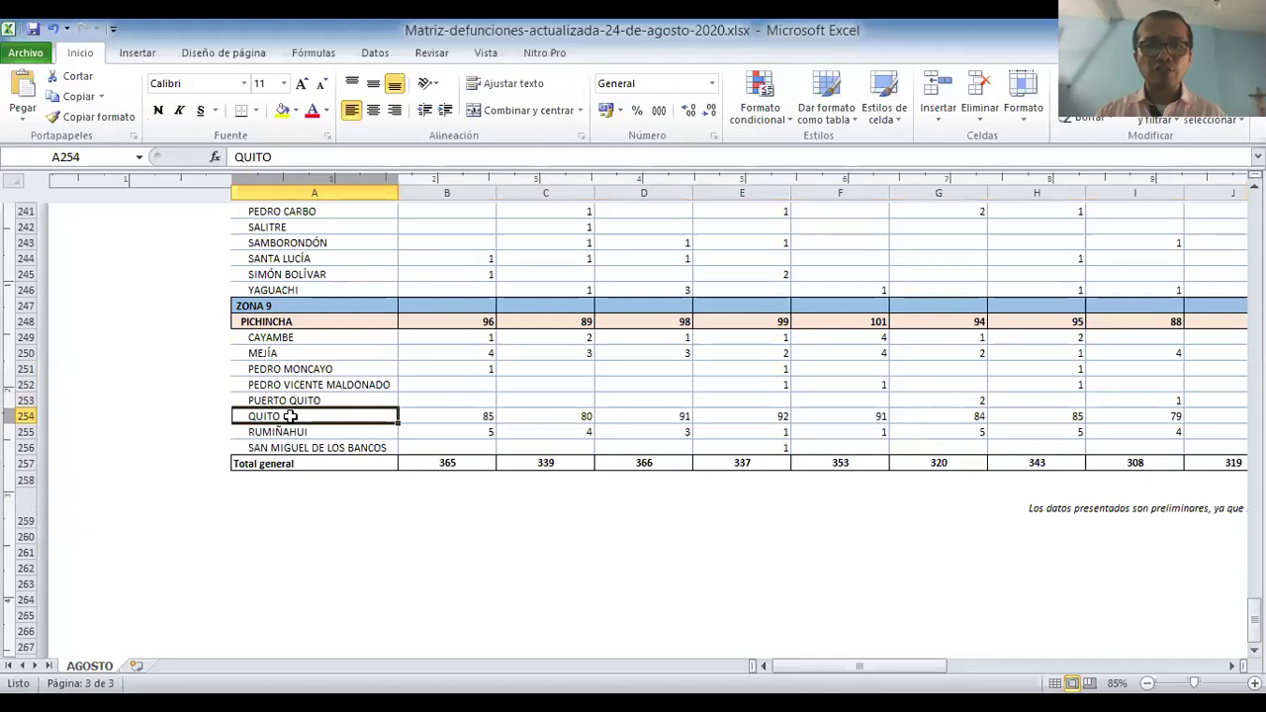
{"action": "left_click", "coordinate": [18, 416]}
{"action": "left_click_drag", "start_coordinate": [821, 666], "coordinate": [973, 668]}
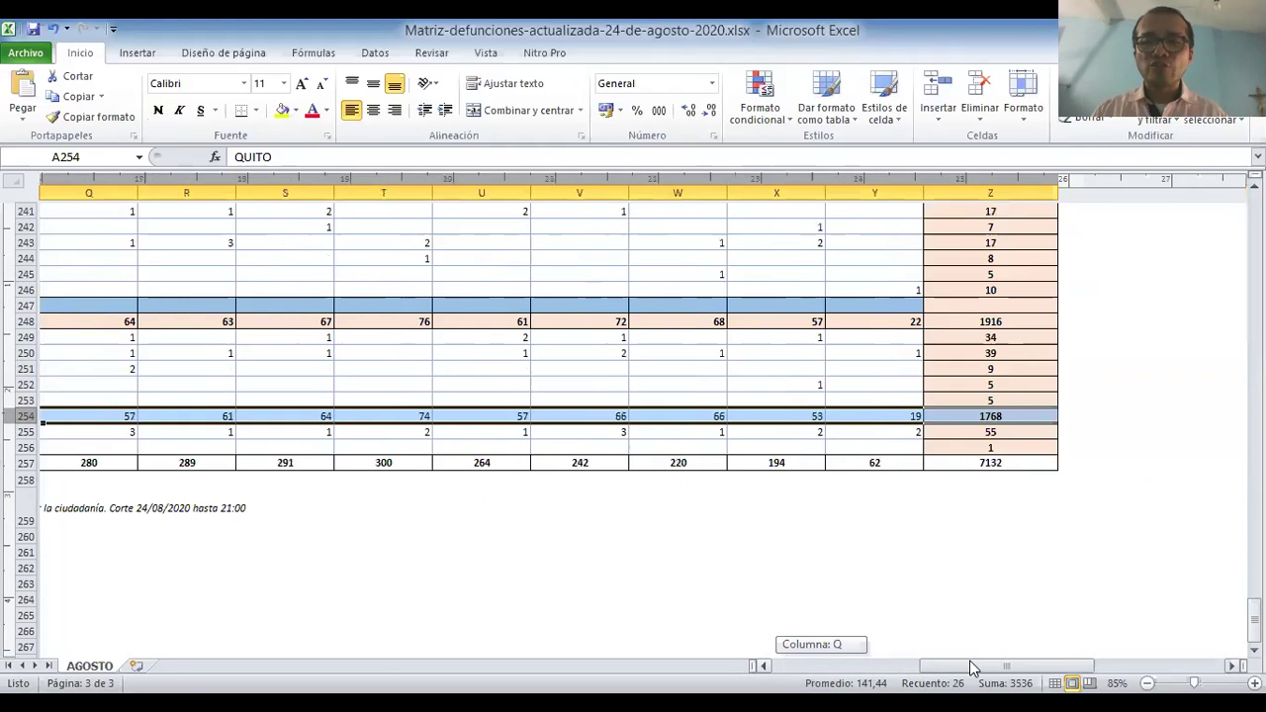
{"action": "left_click_drag", "start_coordinate": [973, 668], "coordinate": [973, 669]}
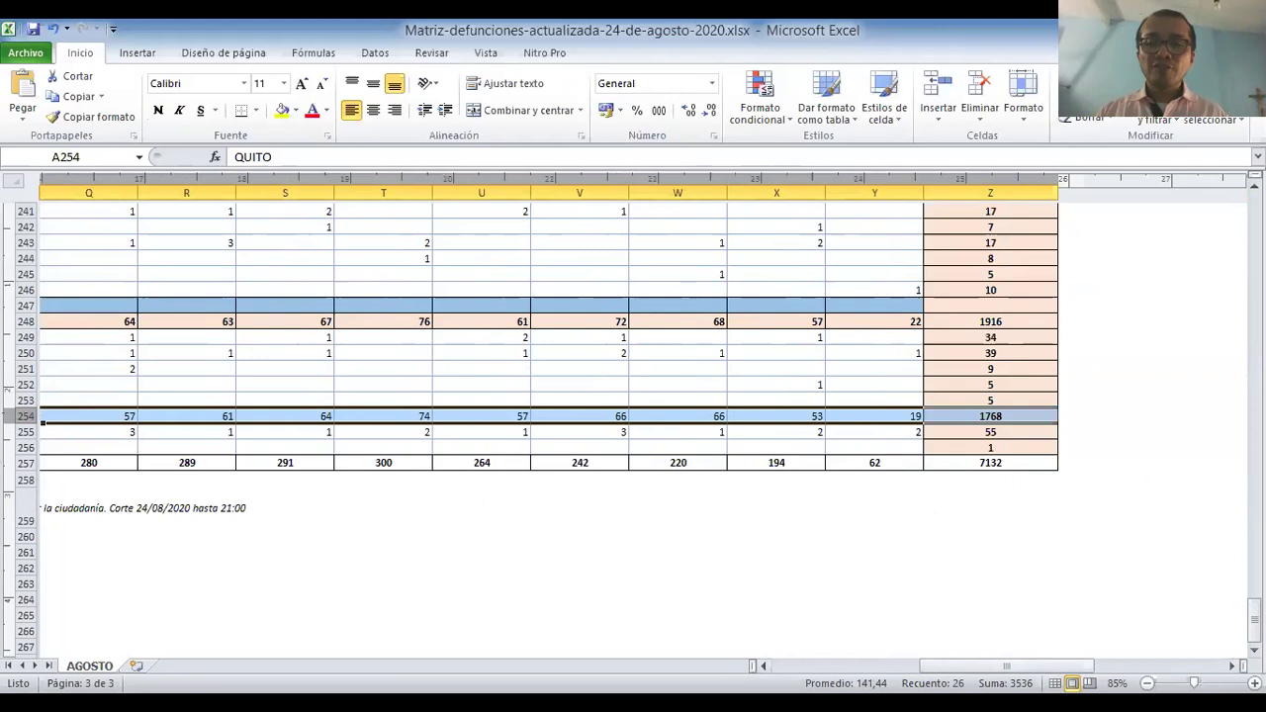
{"action": "left_click_drag", "start_coordinate": [974, 664], "coordinate": [973, 663]}
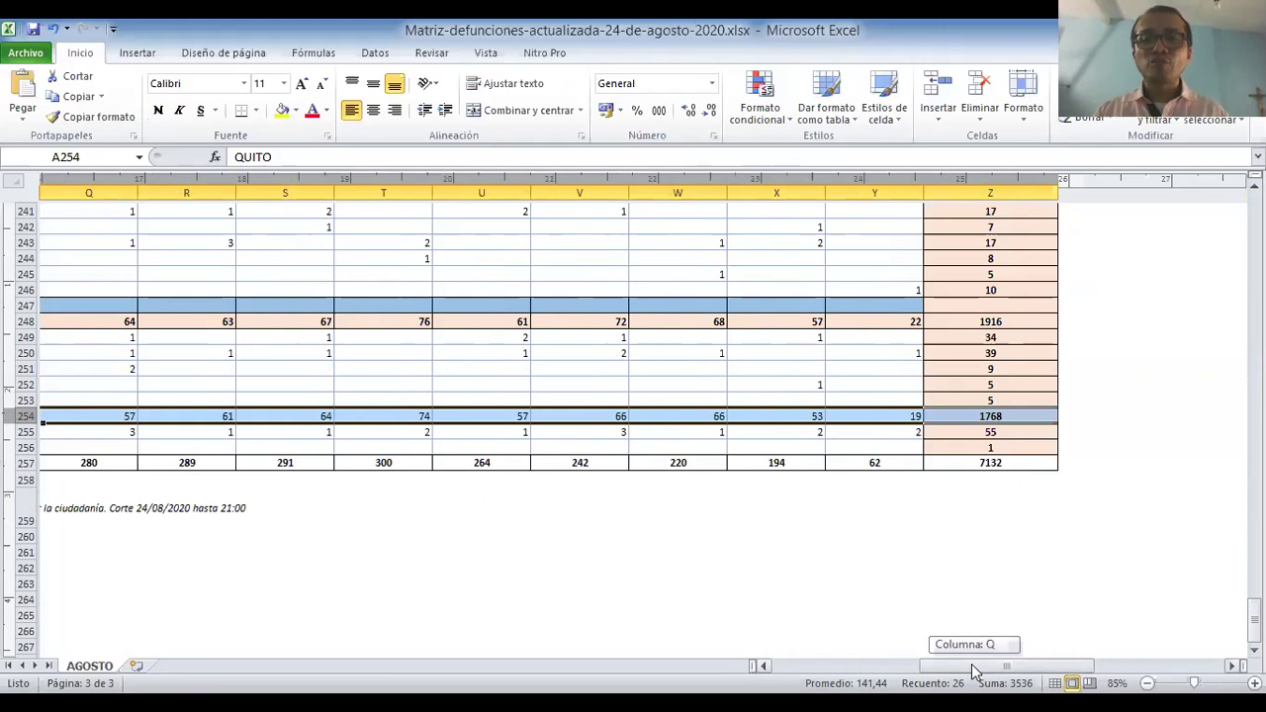
- Select the entire Pichincha row in Zona 9, review its daily figures and TOTAL GENERAL, and clear the row selection
{"action": "left_click_drag", "start_coordinate": [973, 670], "coordinate": [777, 673]}
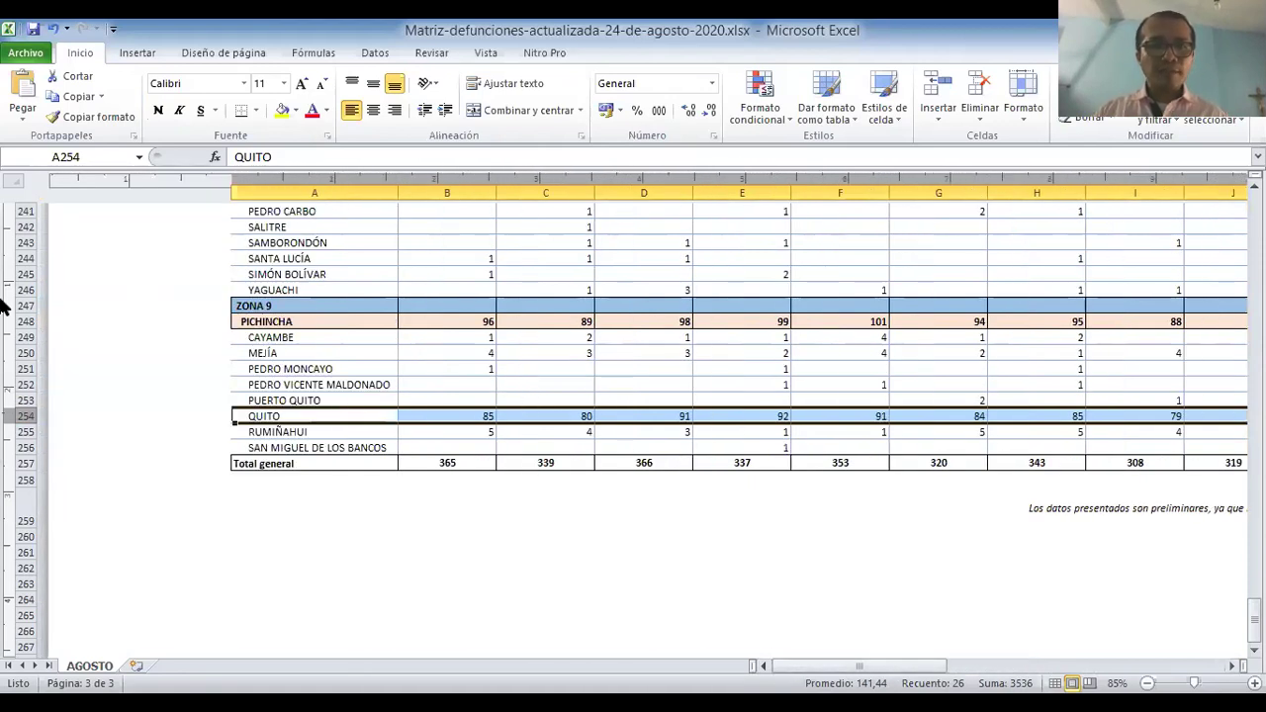
{"action": "left_click", "coordinate": [17, 321]}
{"action": "left_click_drag", "start_coordinate": [804, 670], "coordinate": [992, 670]}
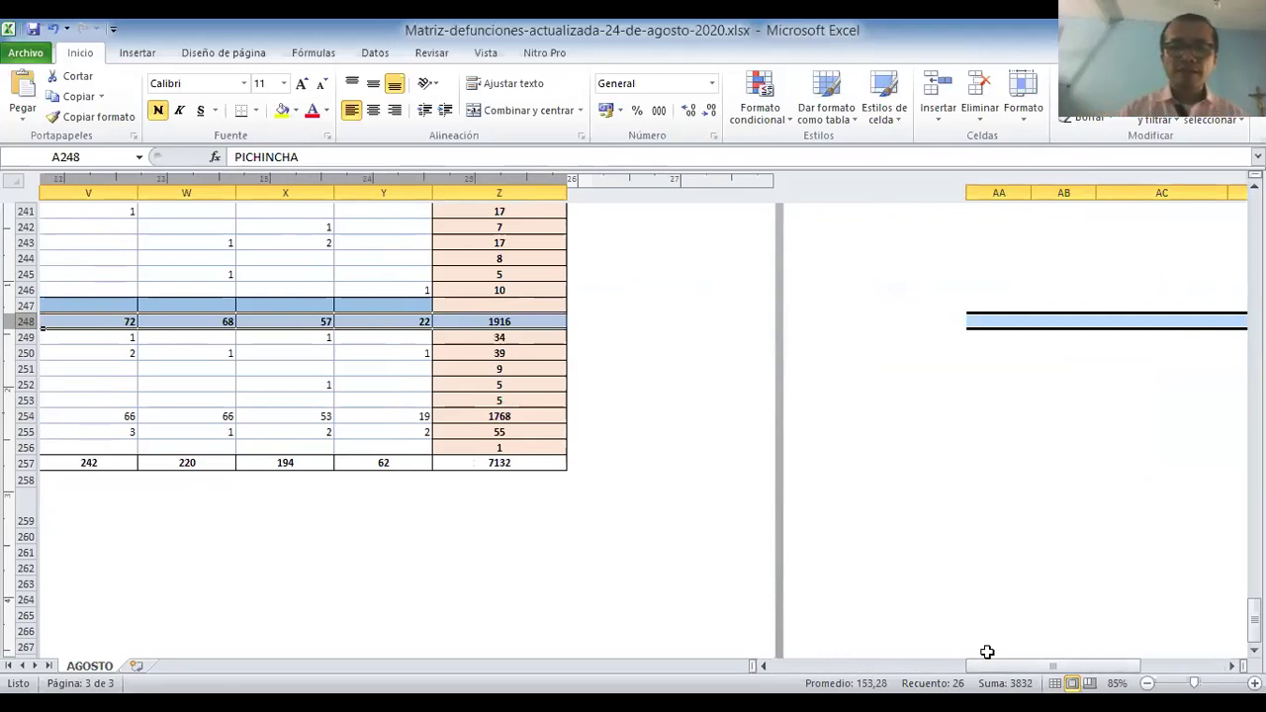
{"action": "left_click_drag", "start_coordinate": [1013, 668], "coordinate": [956, 672]}
{"action": "left_click", "coordinate": [774, 381]}
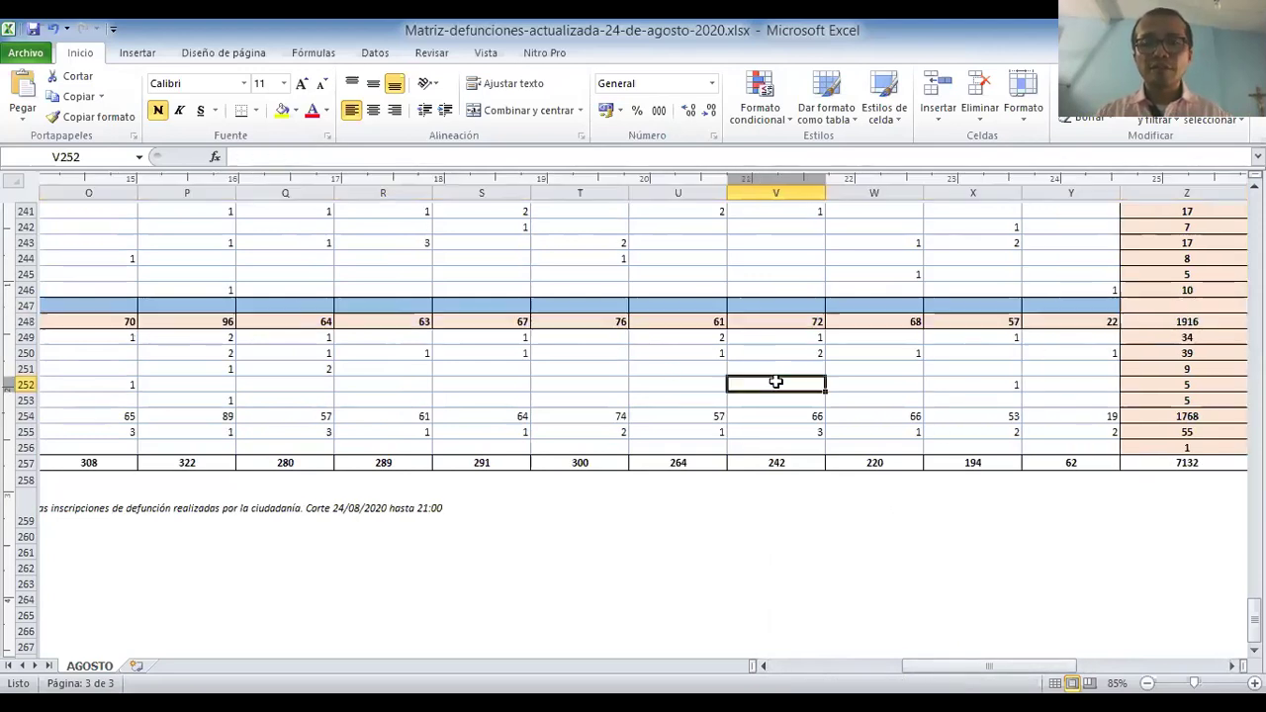